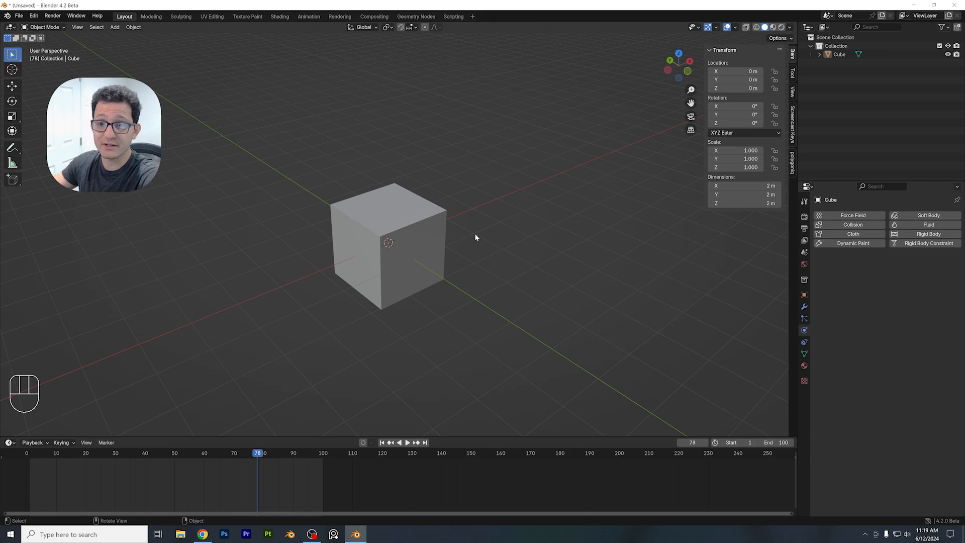
- Apply the Quick Liquid effect to the default cube
click(428, 224)
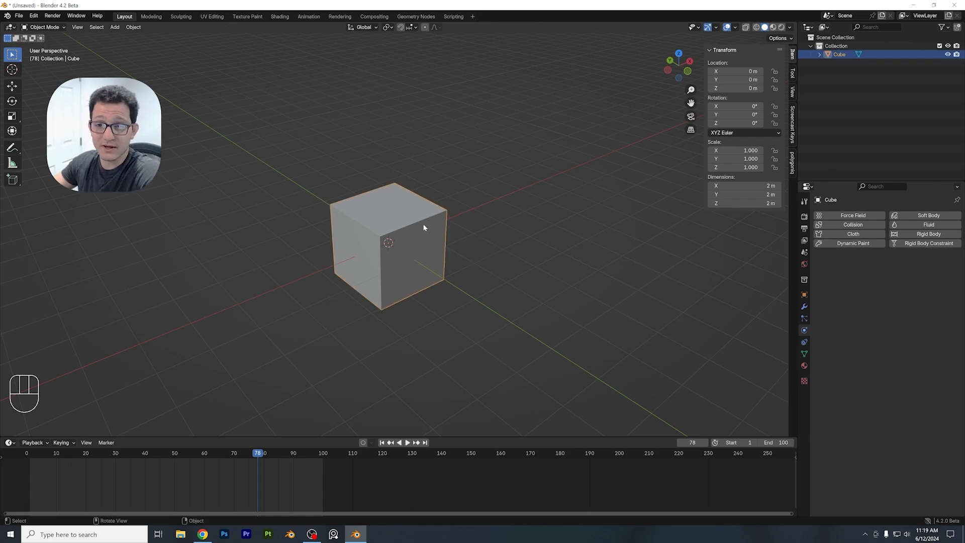
click(514, 190)
click(405, 211)
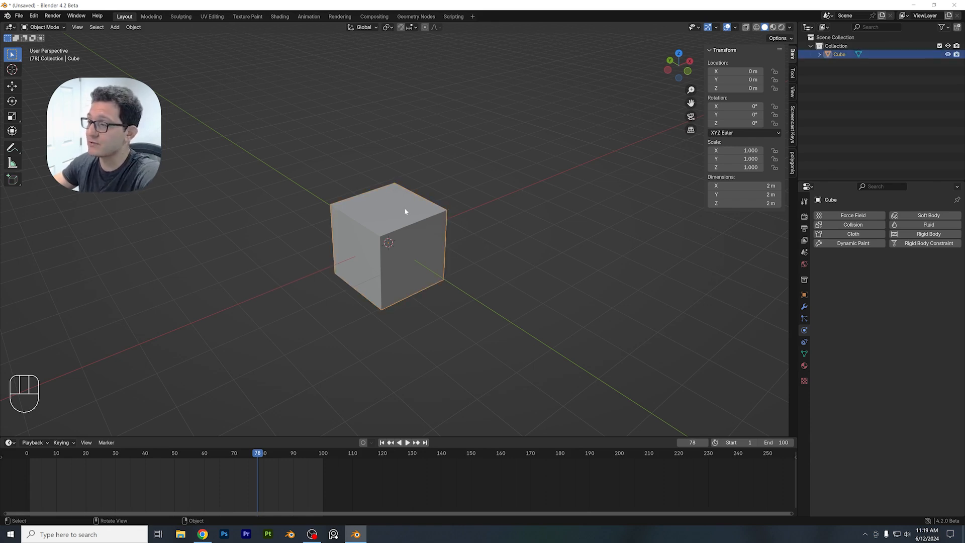
click(133, 26)
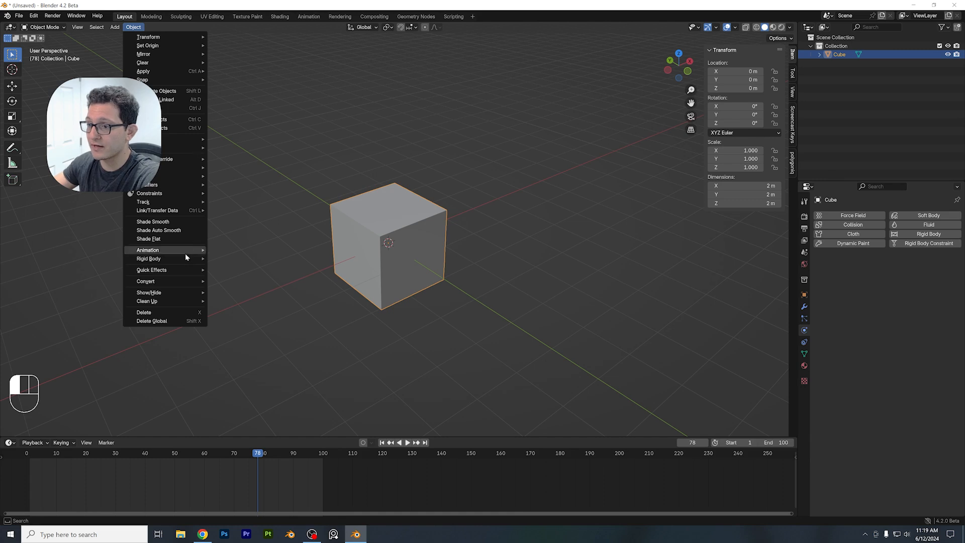
mouse_move(183, 272)
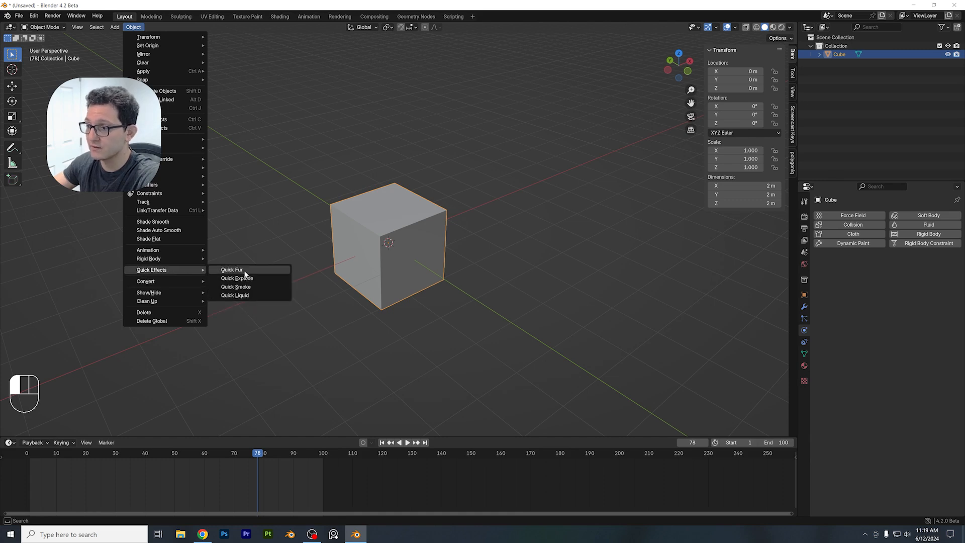
click(261, 295)
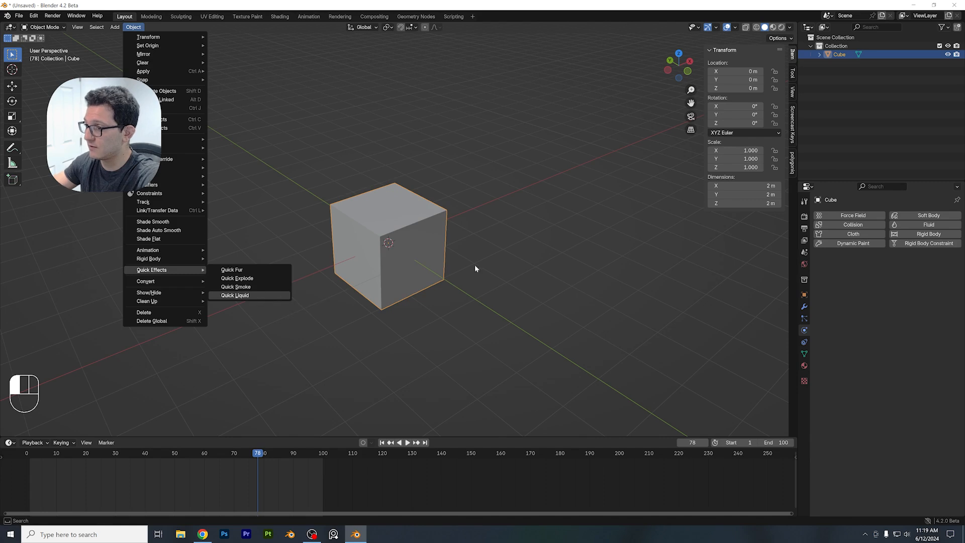
middle_drag(431, 258, 415, 279)
scroll(444, 201, up, 2)
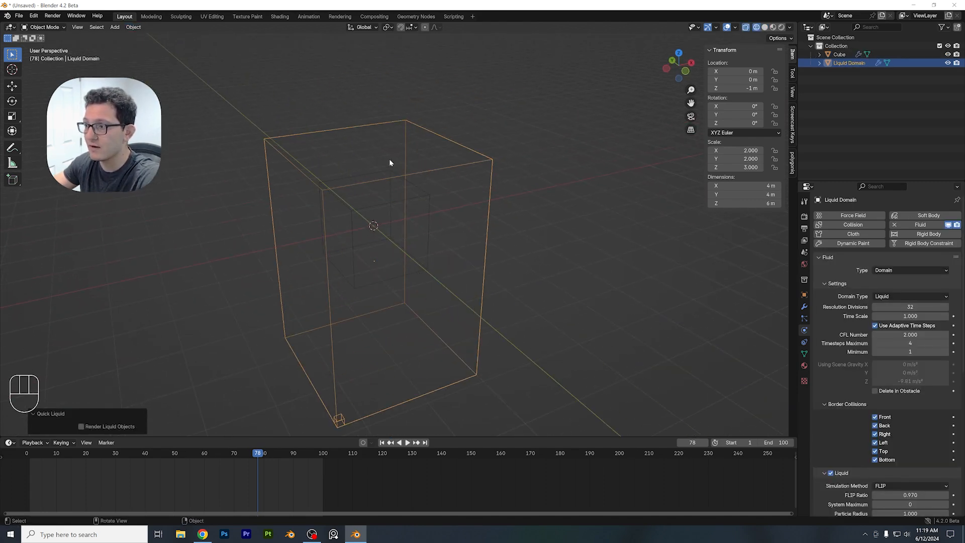
- Examine the fluid settings of the inner cube and of the surrounding liquid domain
click(424, 197)
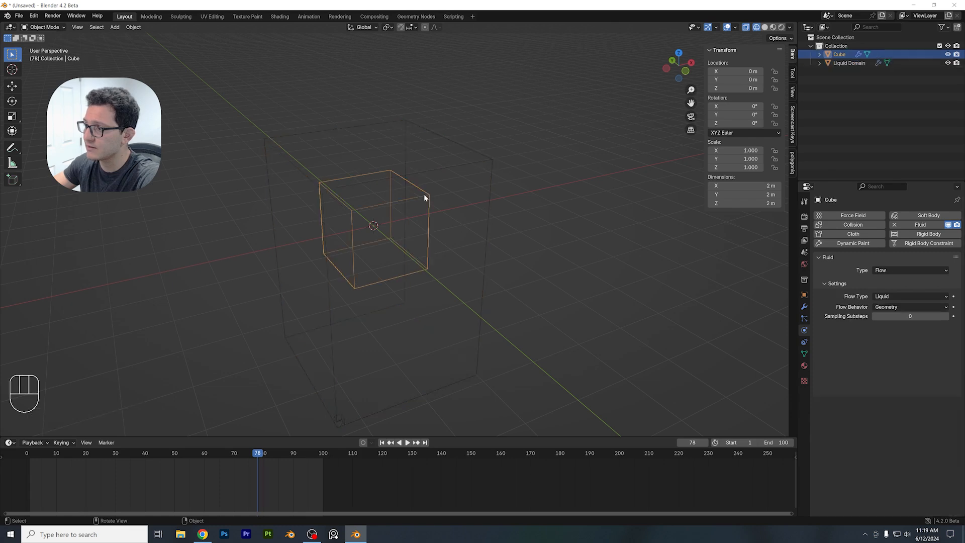
click(338, 415)
shift+middle_drag(379, 387, 405, 334)
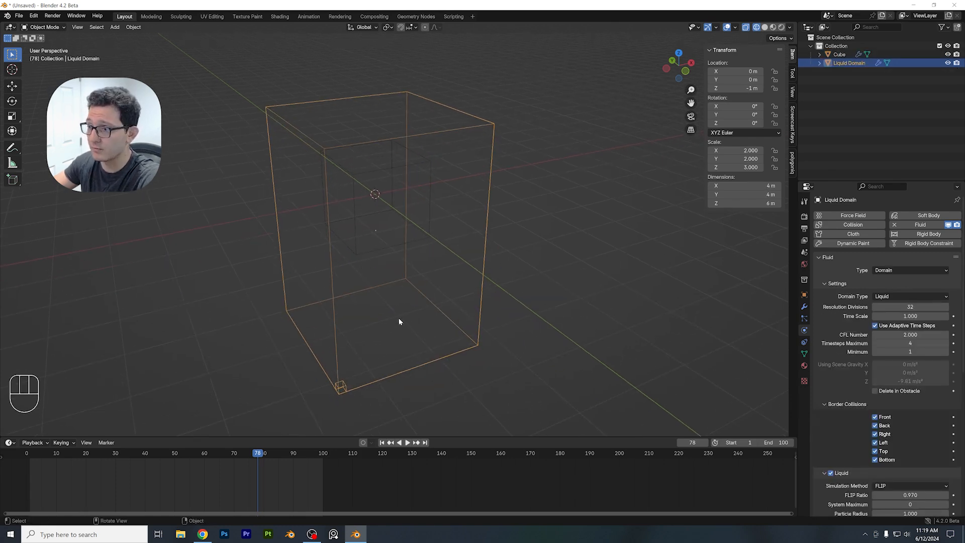
- Play the liquid simulation from frame 1, stop it, and return to frame 1
click(29, 456)
key(space)
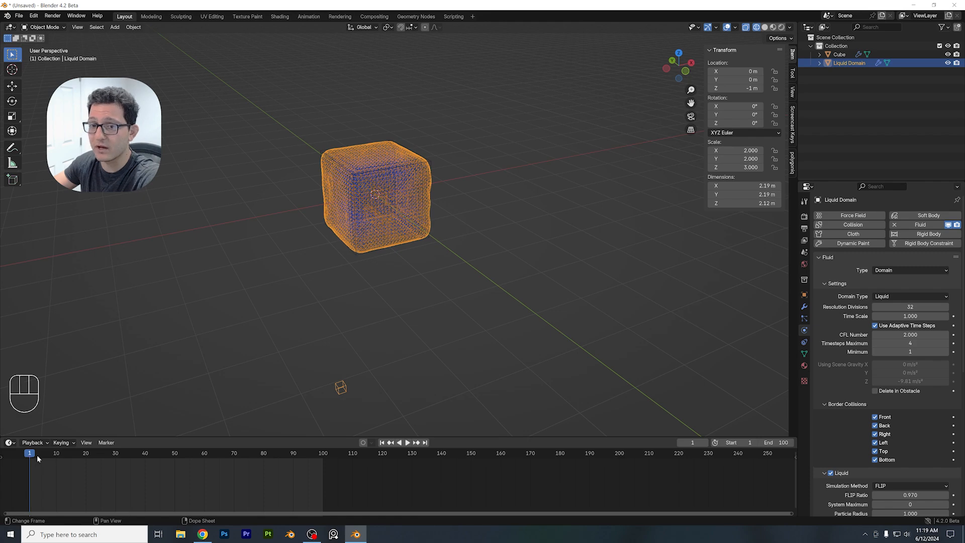
key(space)
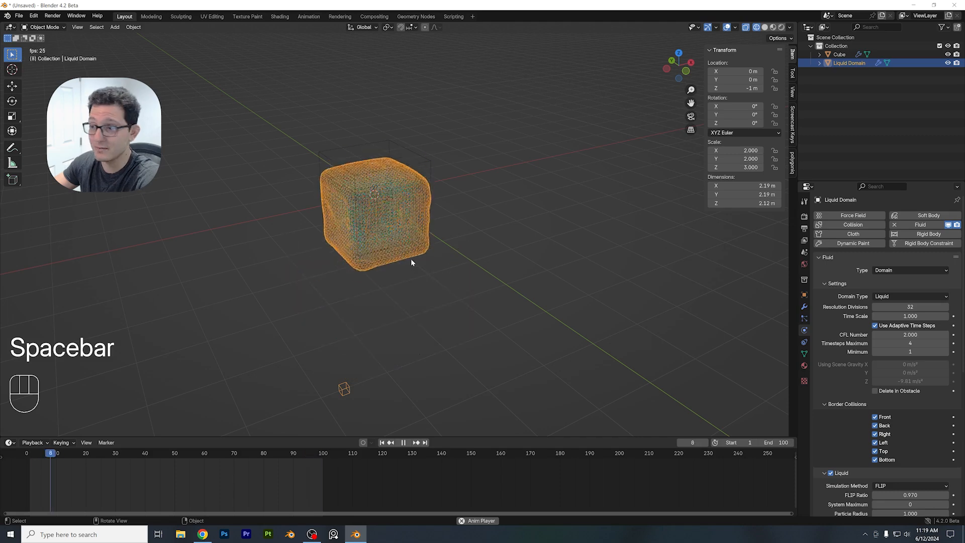
key(space)
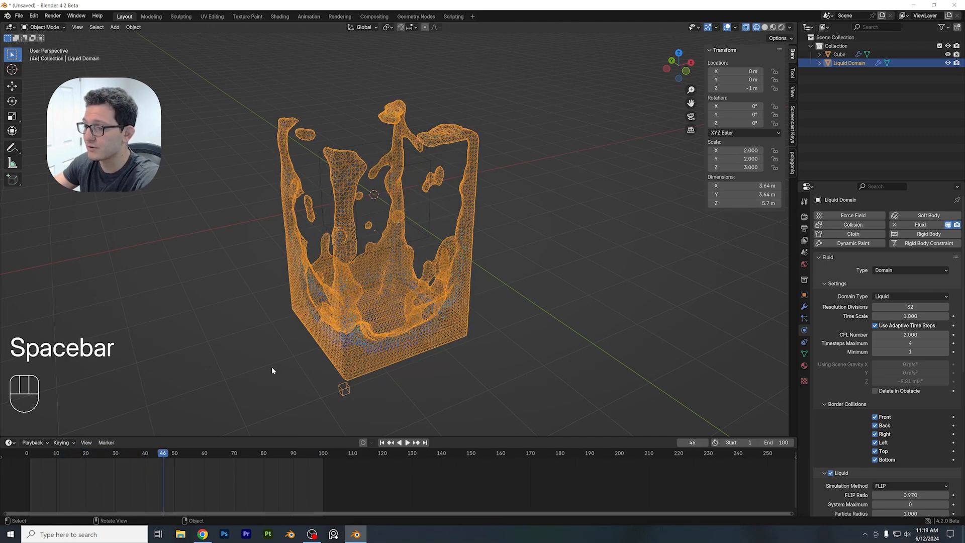
click(31, 455)
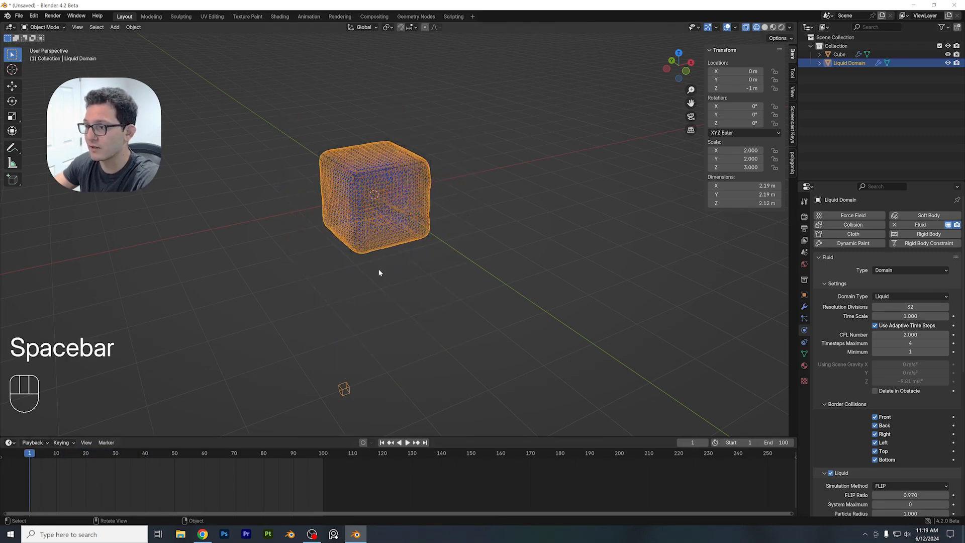
- Delete the cube together with its liquid domain
scroll(379, 272, down, 3)
drag(431, 224, 369, 318)
key(x)
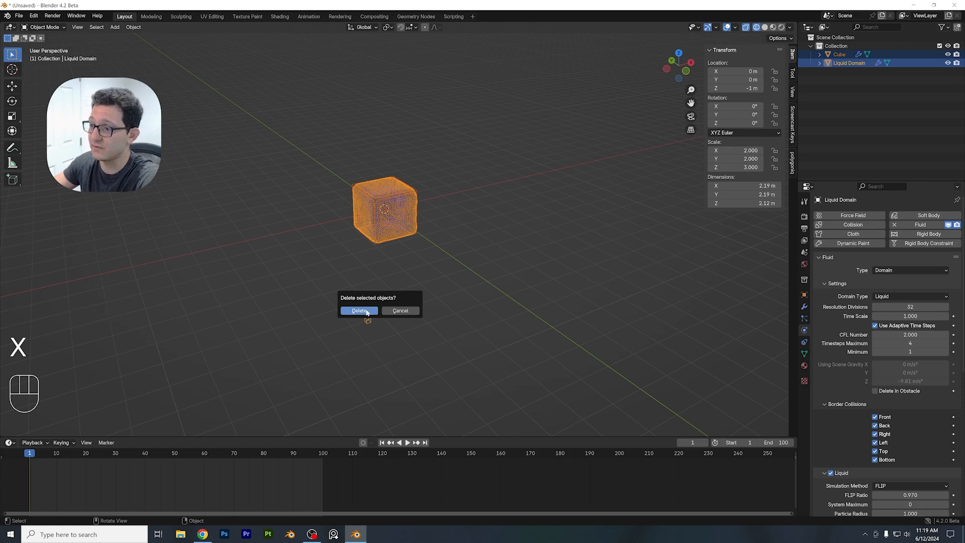
click(367, 311)
- Add a new 2 m mesh cube at the world origin
click(115, 27)
mouse_move(123, 37)
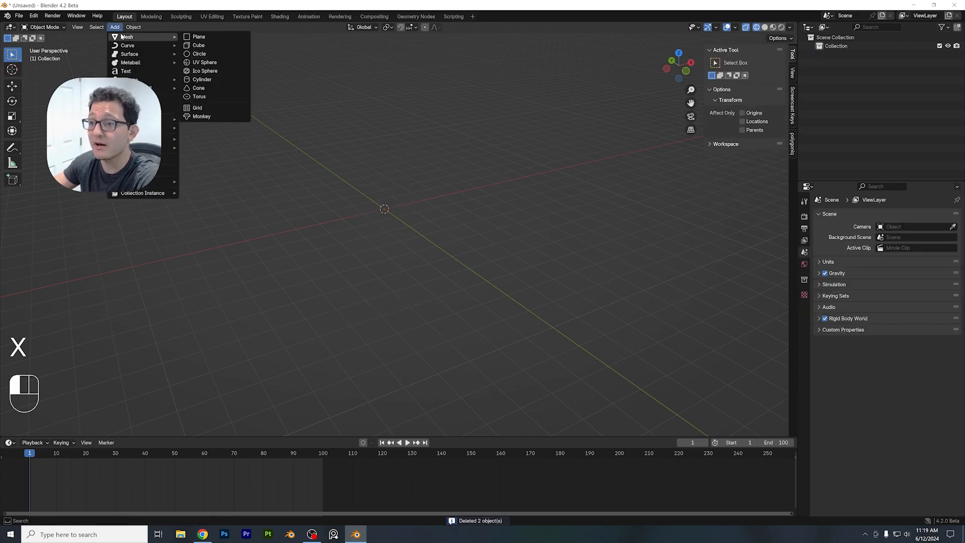
click(195, 46)
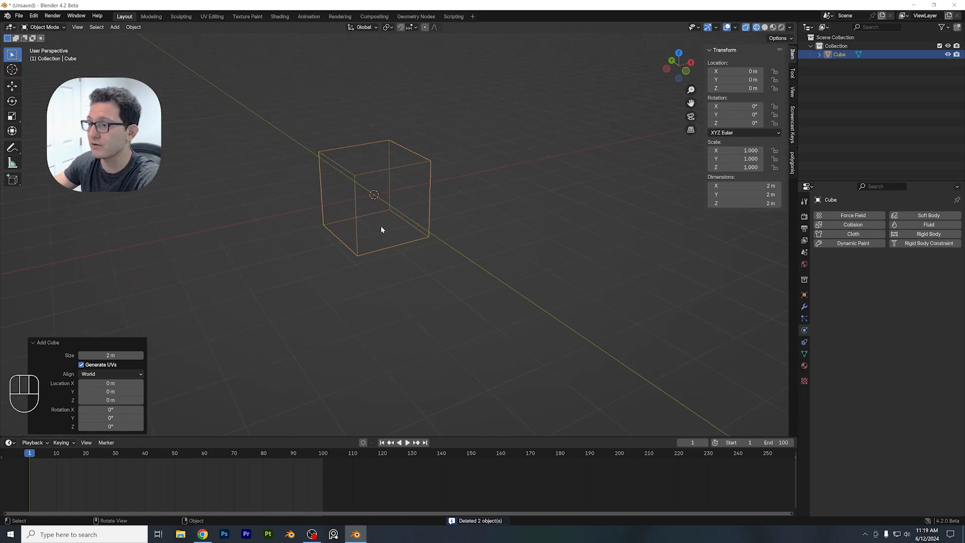
shift+middle_drag(362, 203, 350, 240)
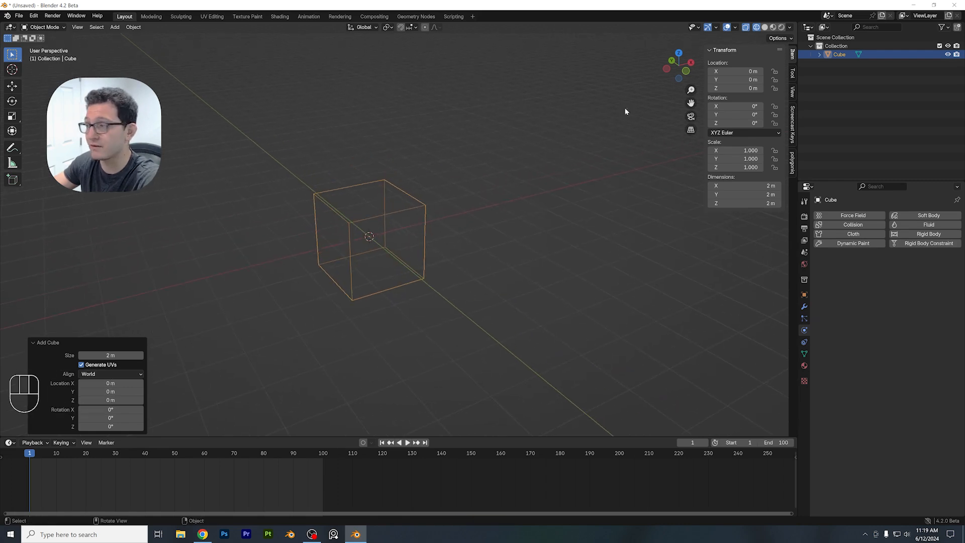
- Switch the viewport to solid shading and collapse the Add Cube settings
key(x)
key(x)
key(x)
key(x)
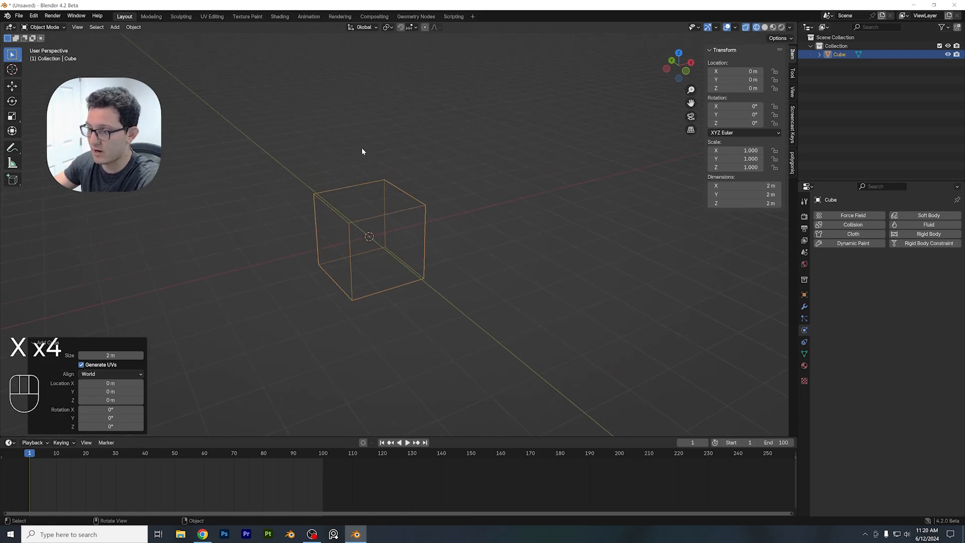
key(z)
click(423, 150)
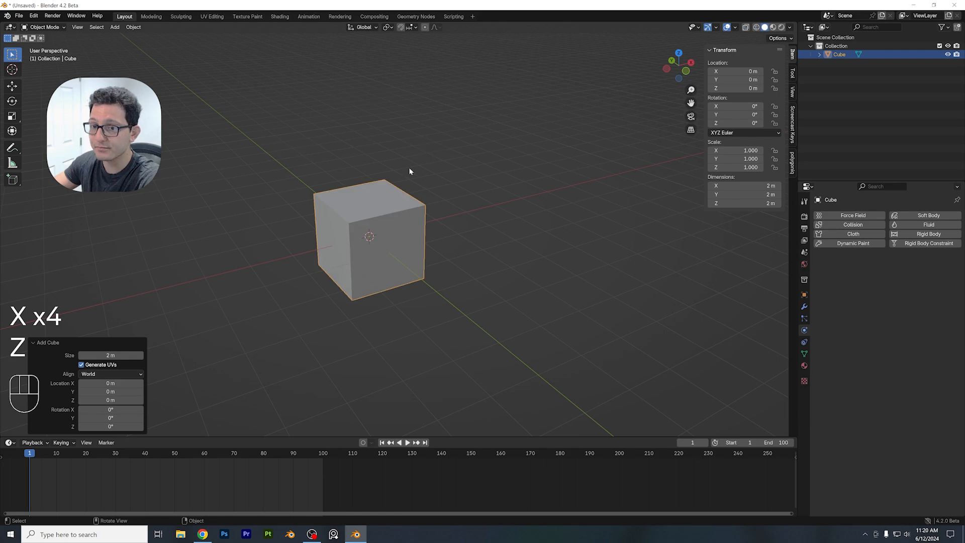
click(36, 341)
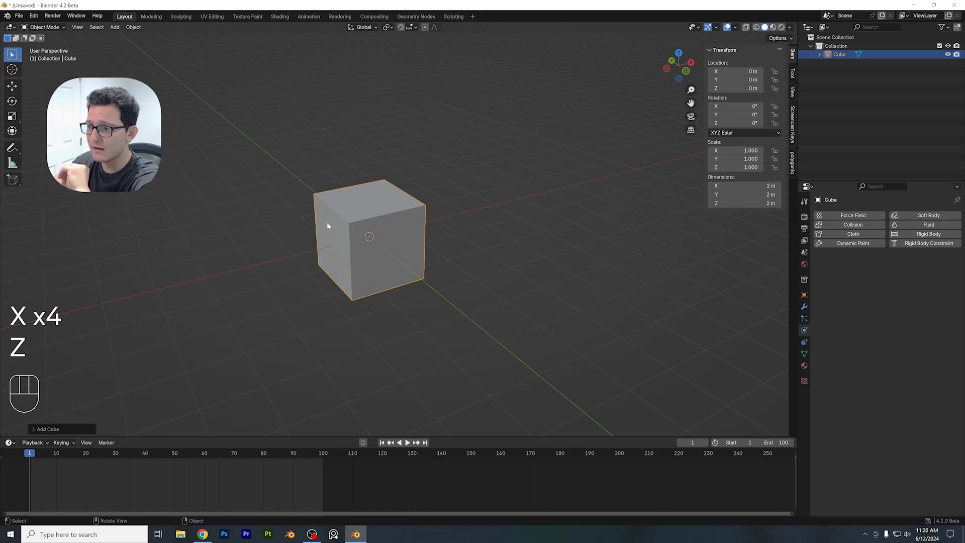
- Duplicate the cube and place the copy beside the original at about X 2.61 m, Y -0.54 m, Z 0.19 m
scroll(370, 201, up, 2)
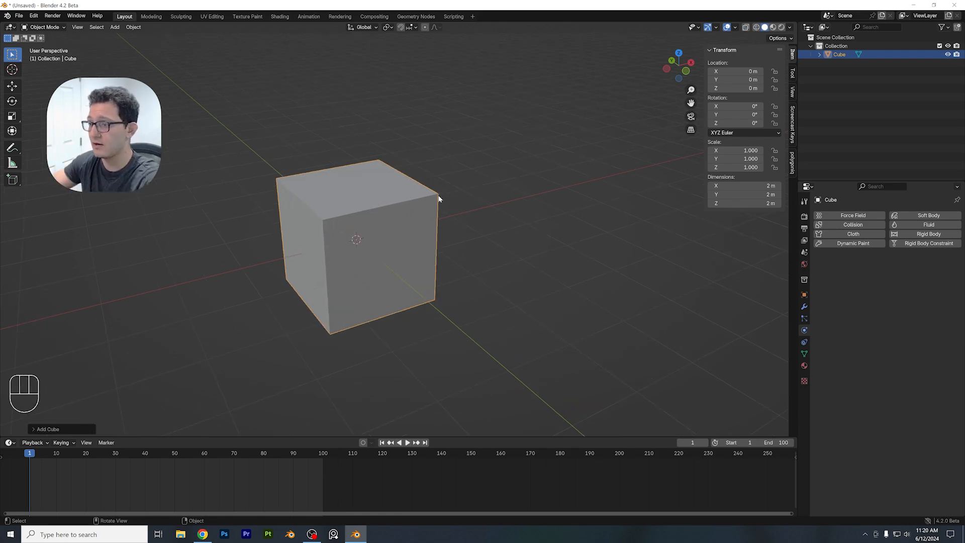
middle_drag(439, 199, 378, 209)
key(shift+d)
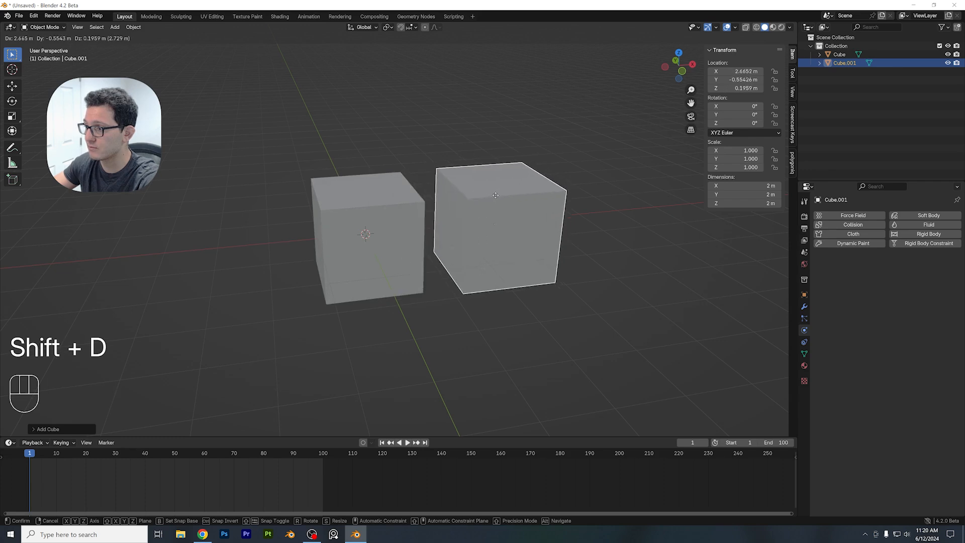
click(495, 195)
click(397, 207)
scroll(377, 196, up, 3)
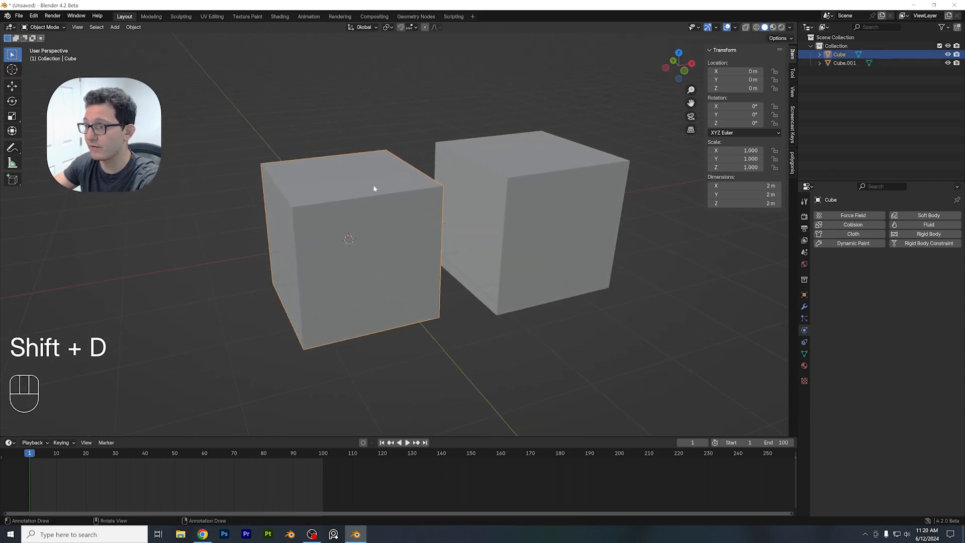
scroll(367, 216, down, 2)
- Enable Fluid physics on the duplicated cube
click(531, 195)
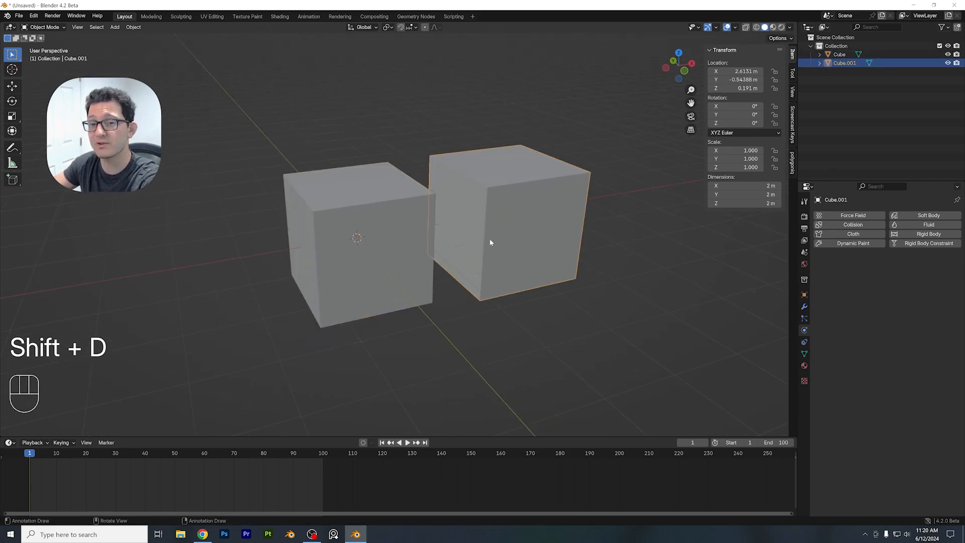
scroll(487, 239, down, 2)
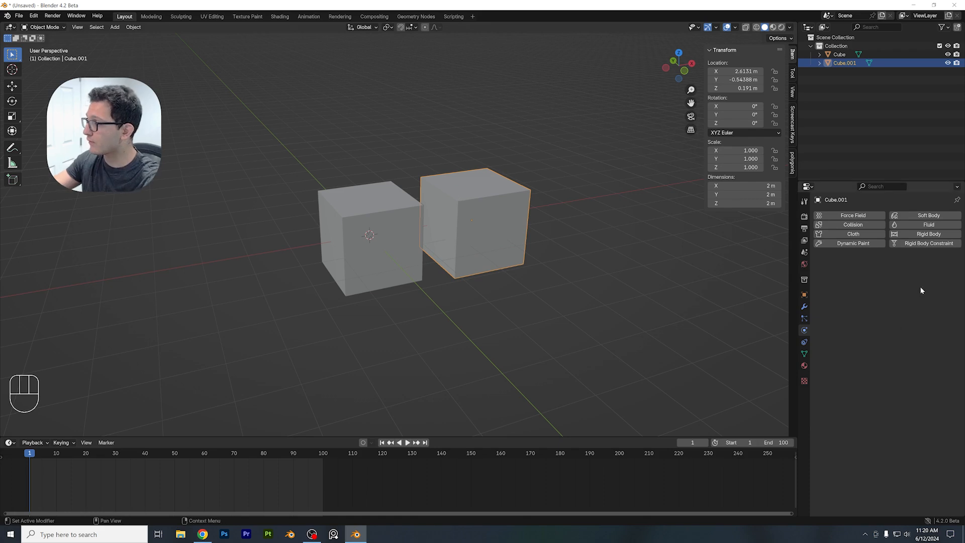
click(914, 225)
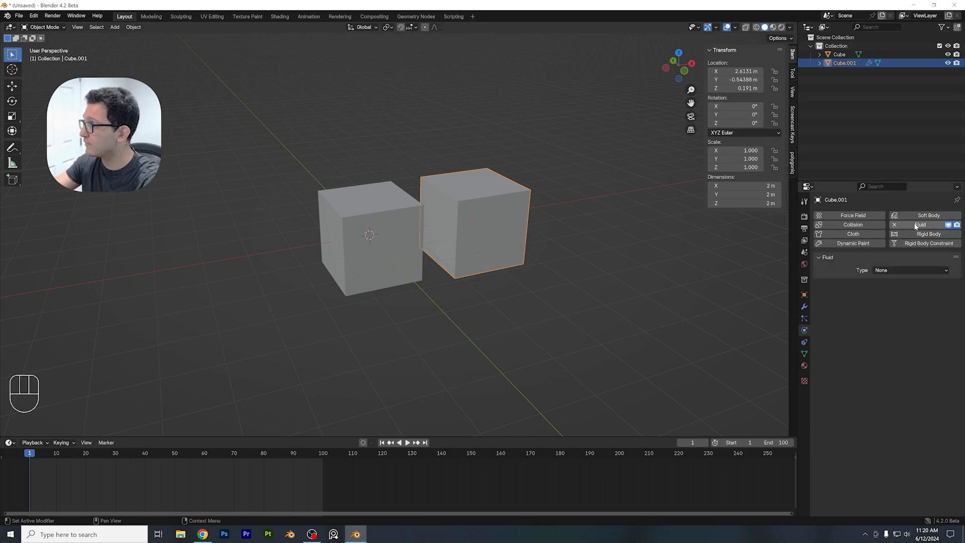
- Rename the duplicated cube as Domain
double_click(844, 63)
click(840, 76)
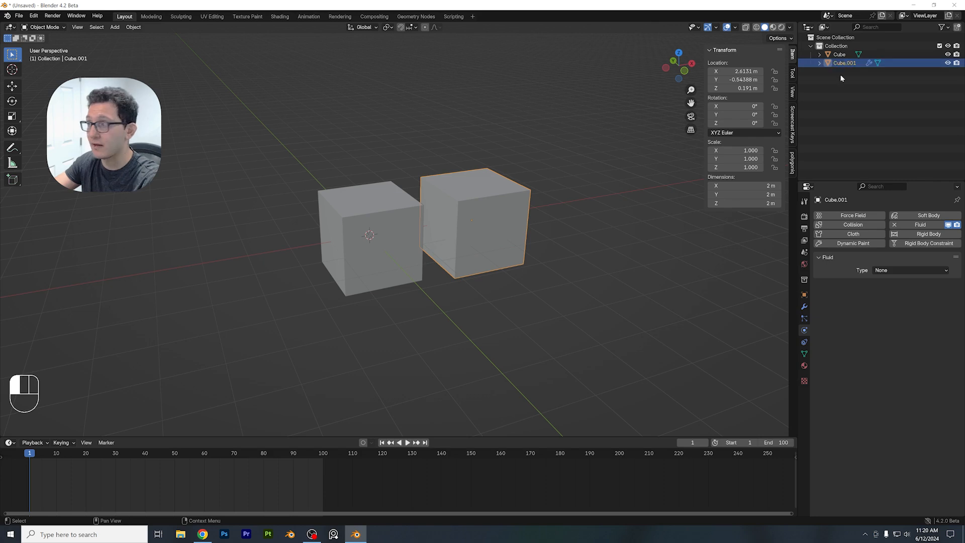
double_click(844, 63)
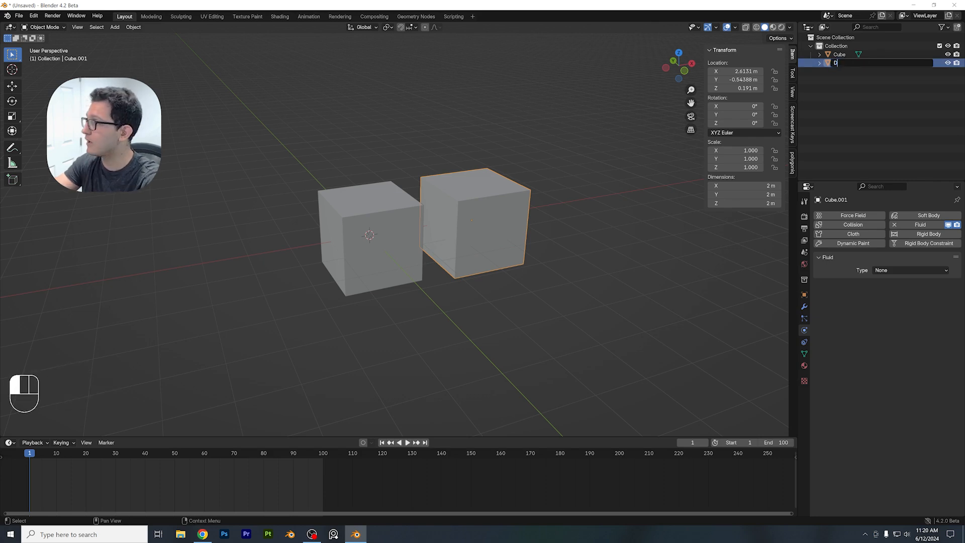
text(Domain)
key(Return)
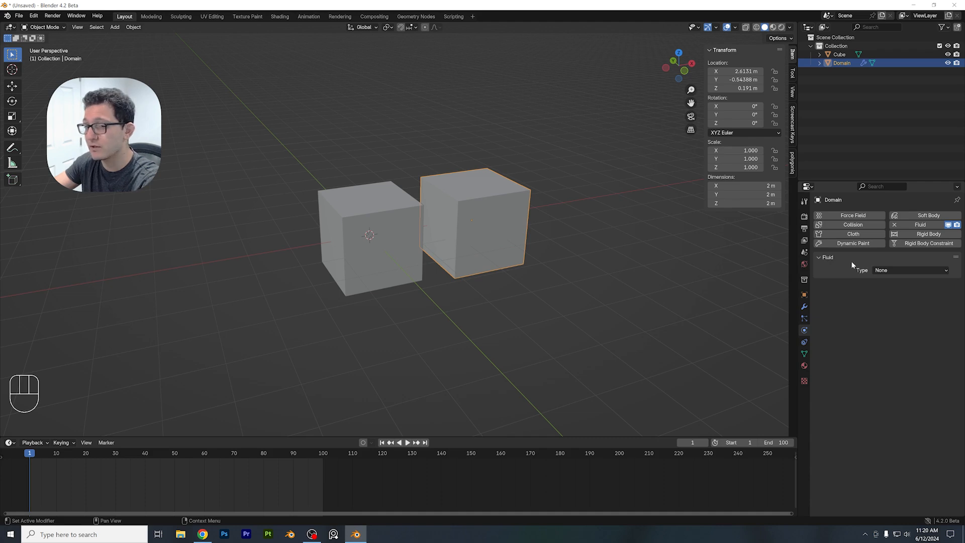
- Set the Domain cube's fluid type to Domain and its domain type to Liquid
click(910, 271)
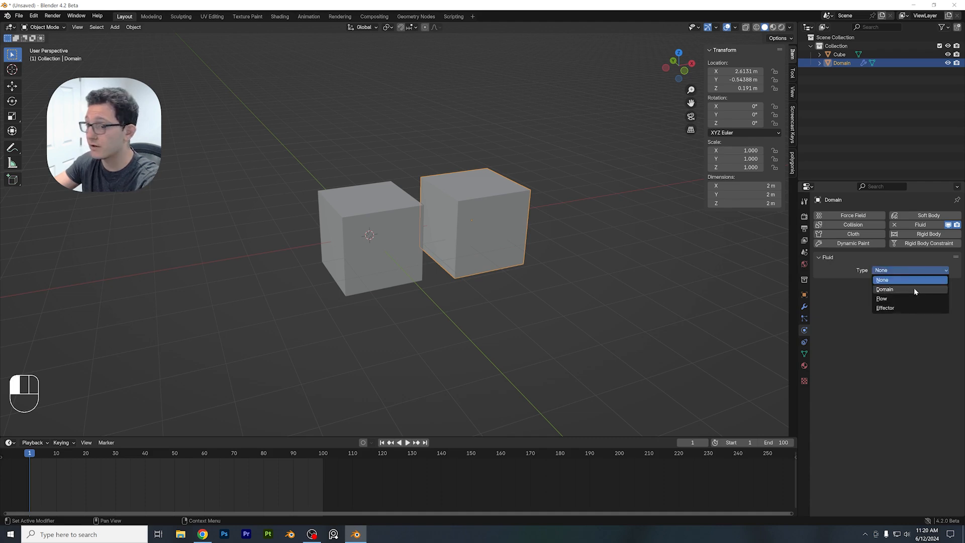
click(914, 288)
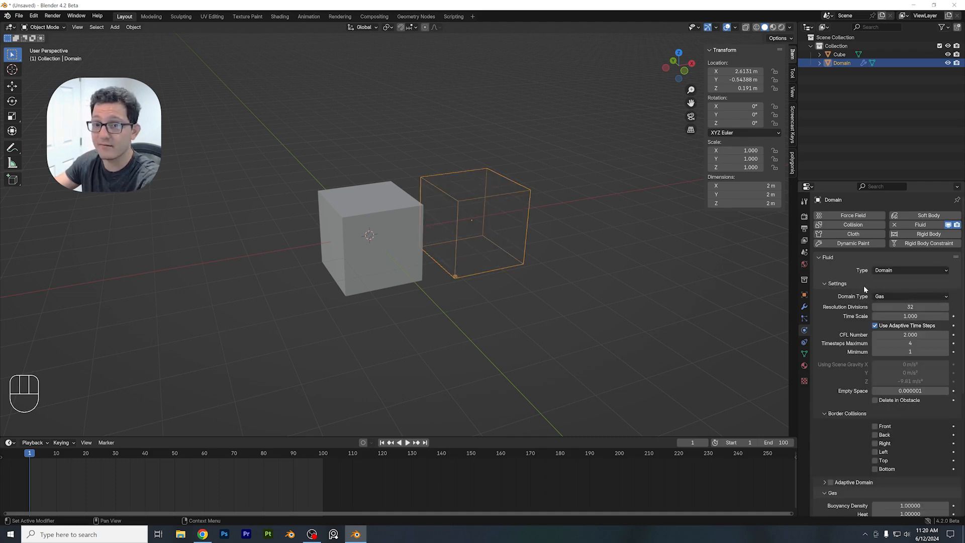
click(905, 296)
click(900, 313)
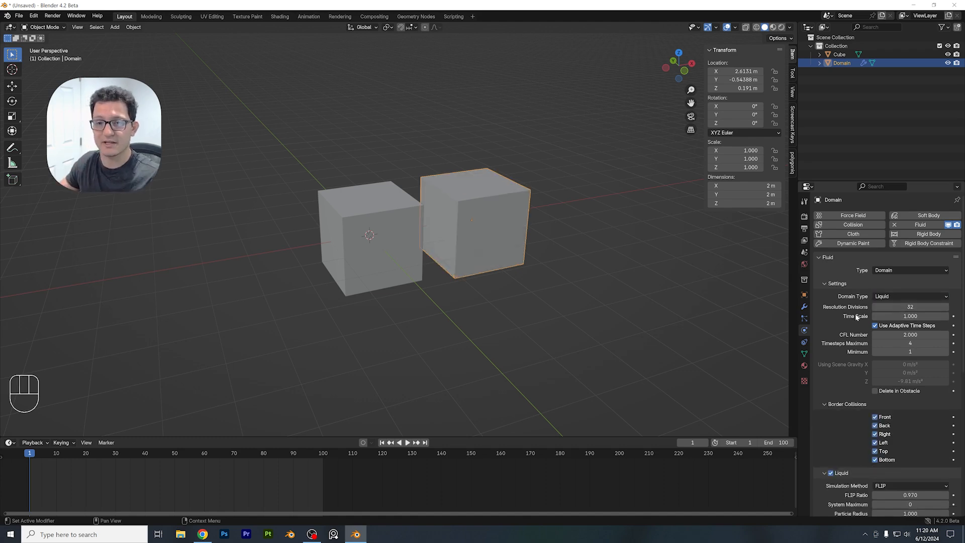
- Look over the liquid domain's settings and turn on X-ray display in the viewport
scroll(861, 375, down, 7)
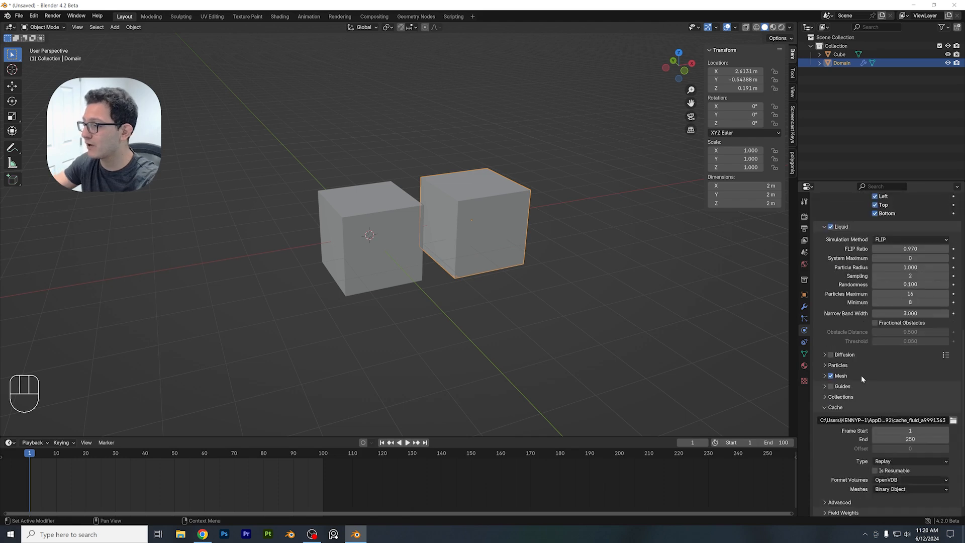
scroll(867, 375, up, 7)
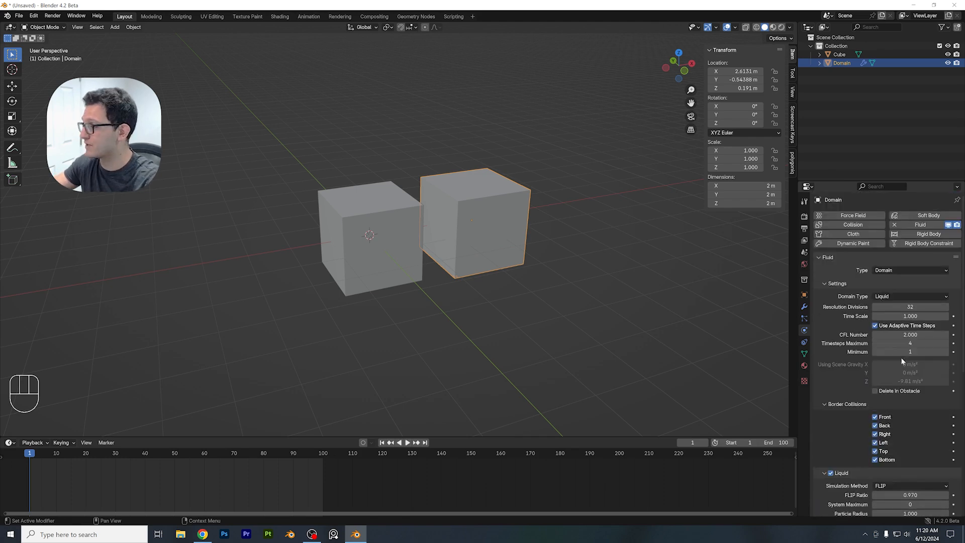
scroll(521, 231, down, 1)
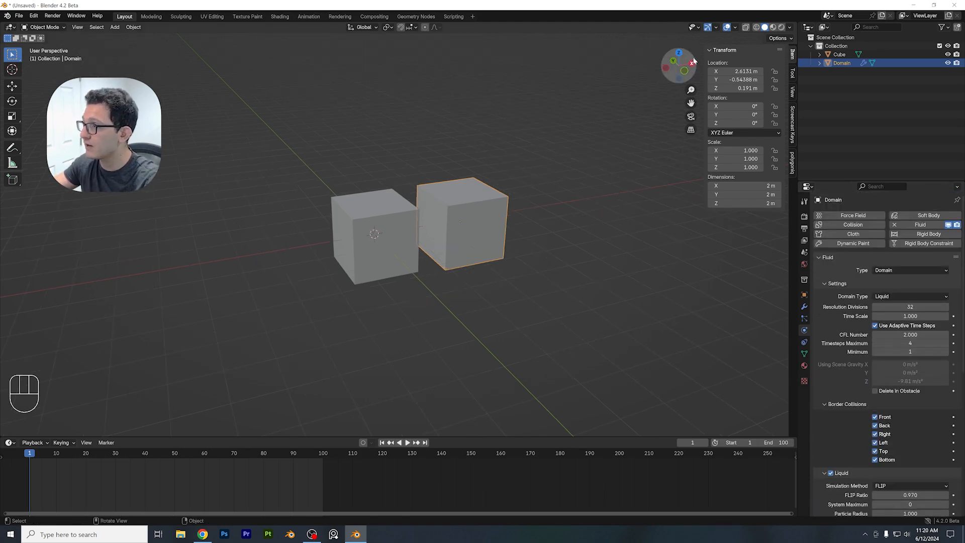
click(747, 30)
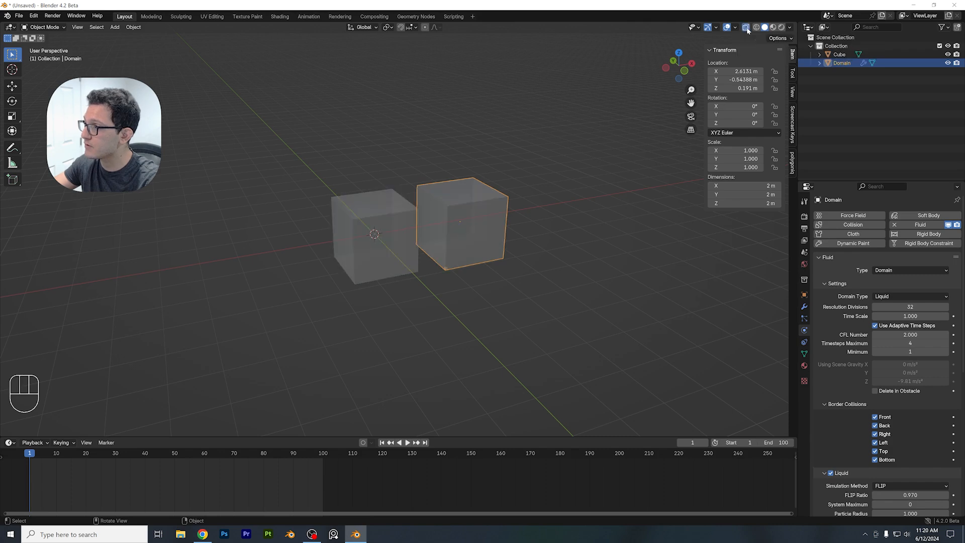
- Scale the Domain cube up to about 6.14 m per side in front view and move it to enclose the original cube
click(685, 73)
key(s)
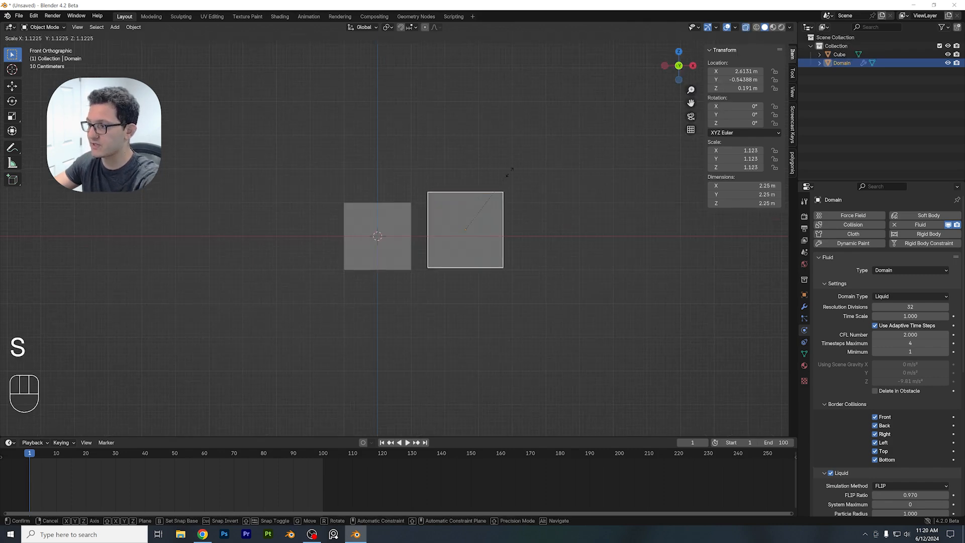
click(634, 130)
key(g)
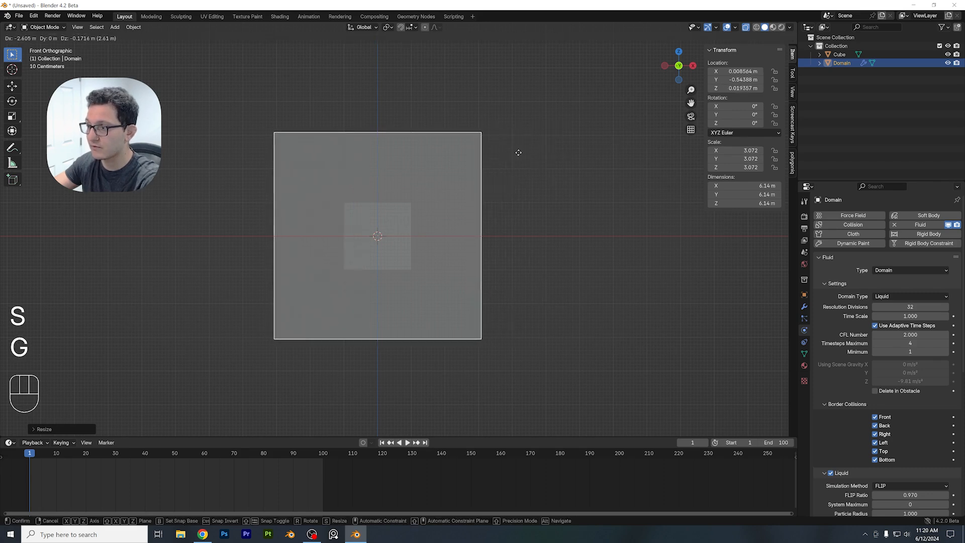
click(493, 163)
middle_drag(493, 164, 379, 216)
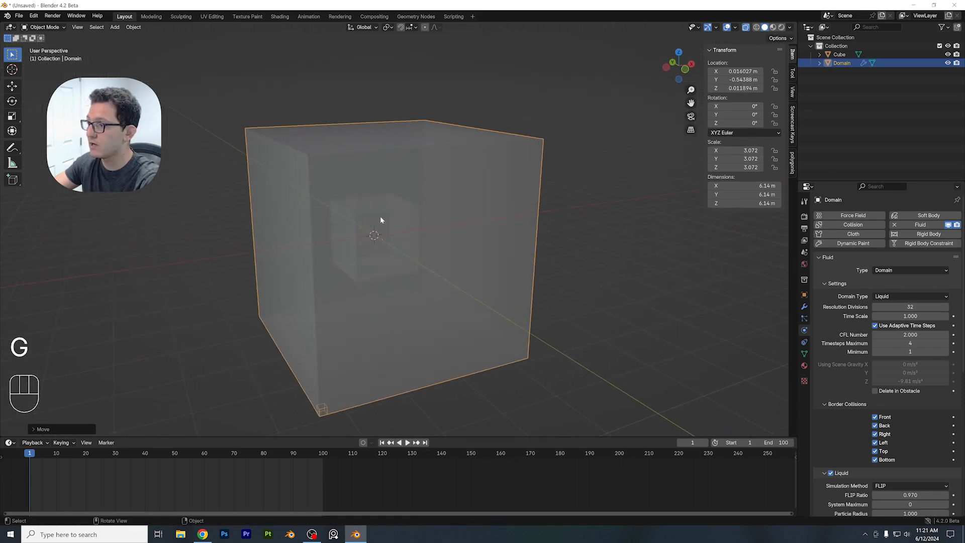
- Enable Fluid physics on the inner cube and set its type to Flow with the Liquid flow type
click(381, 219)
scroll(353, 211, up, 1)
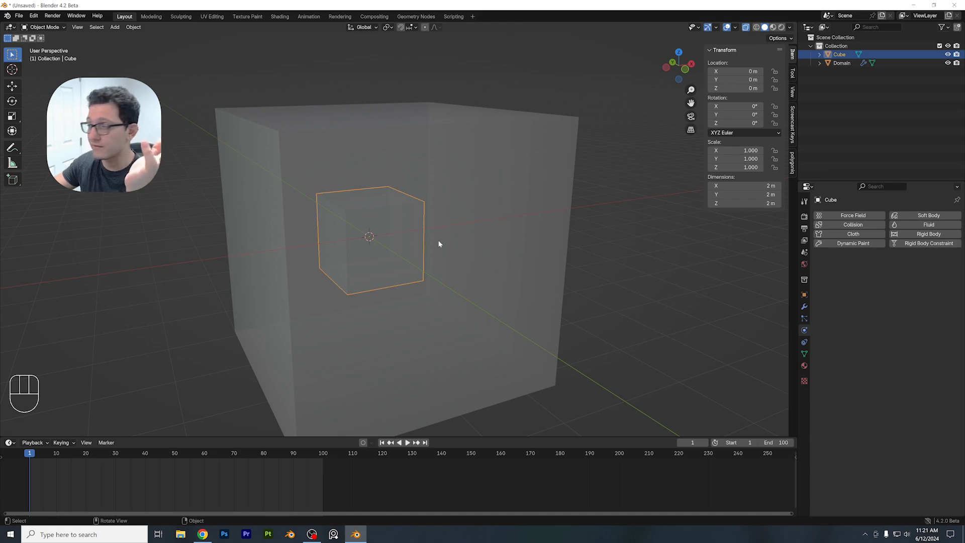
click(926, 226)
click(902, 270)
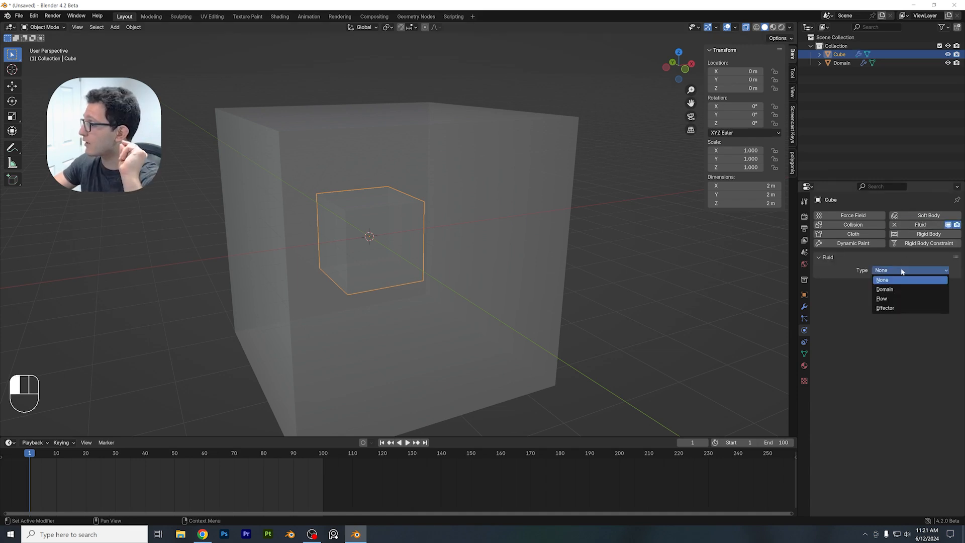
click(891, 299)
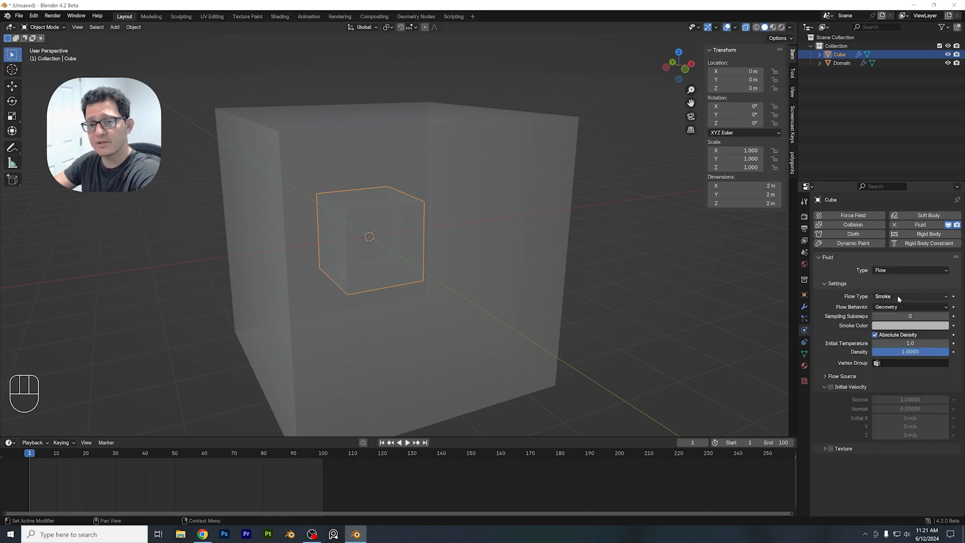
click(904, 298)
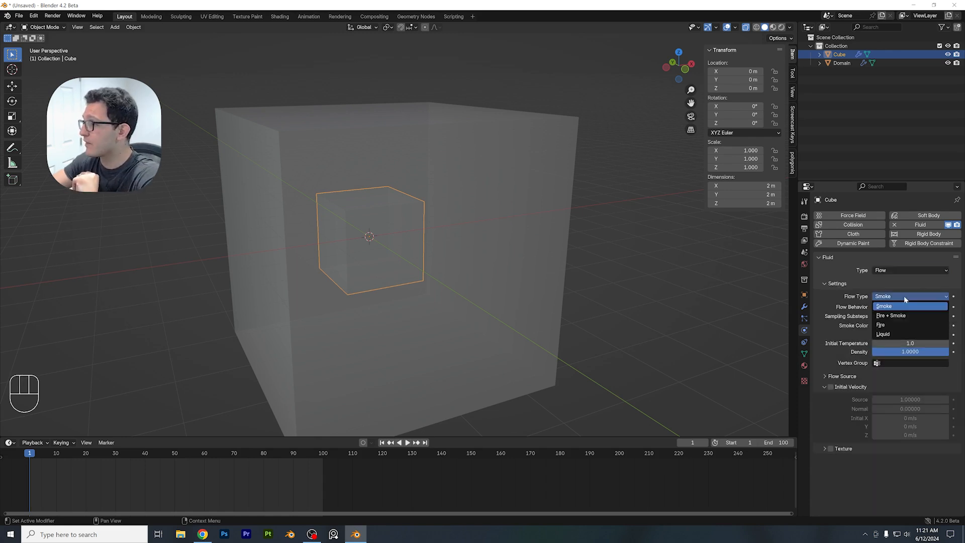
click(897, 333)
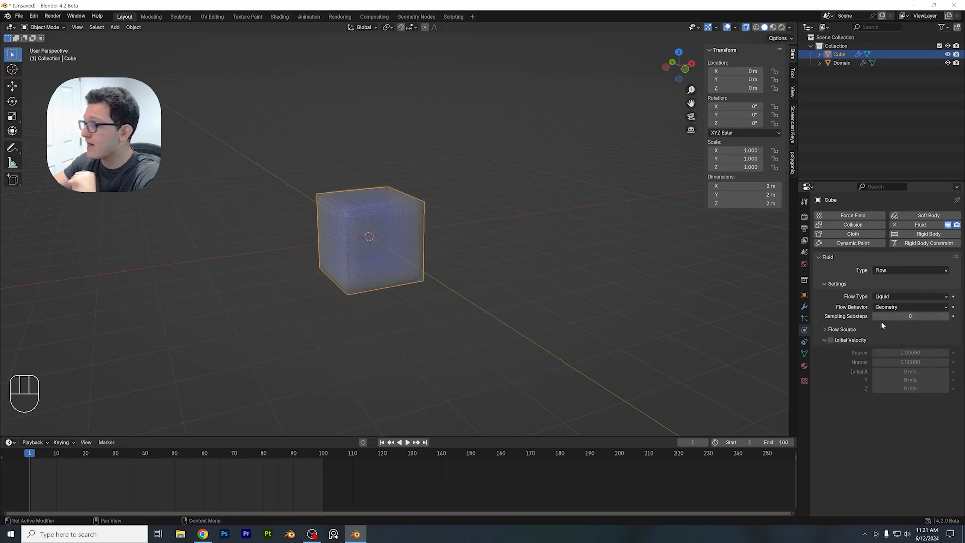
- Set the inner cube's flow behavior to Inflow
click(883, 307)
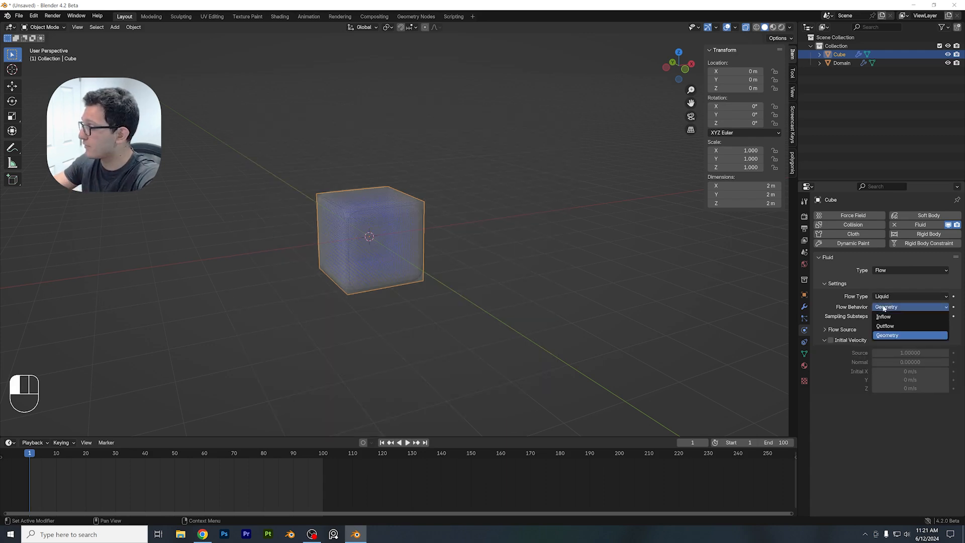
click(915, 317)
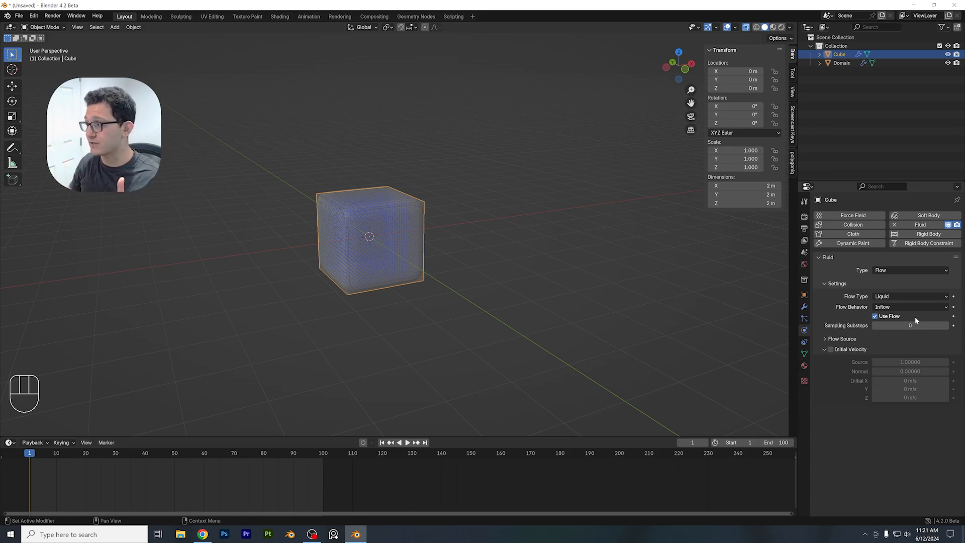
click(907, 306)
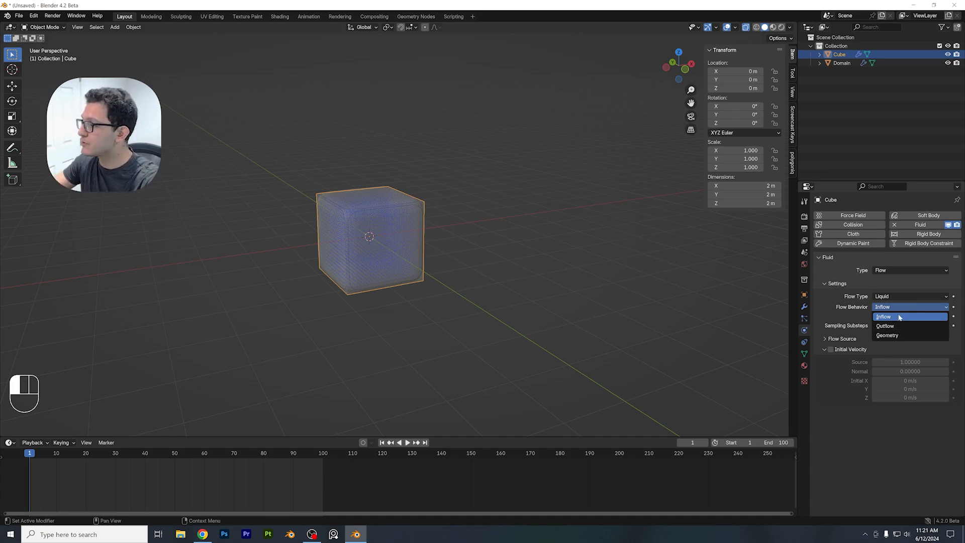
click(897, 318)
- Play the inflow simulation twice, returning to frame 1 after each playback
key(space)
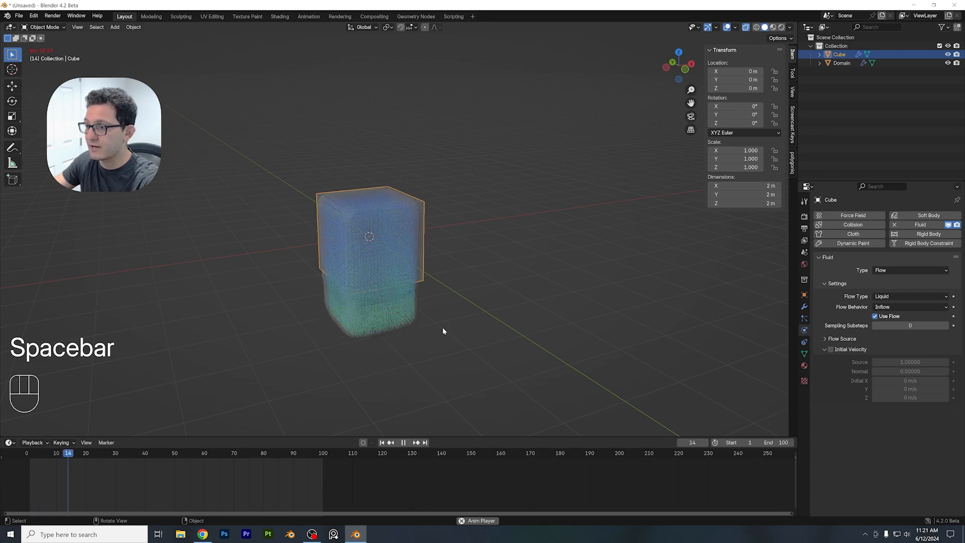
key(space)
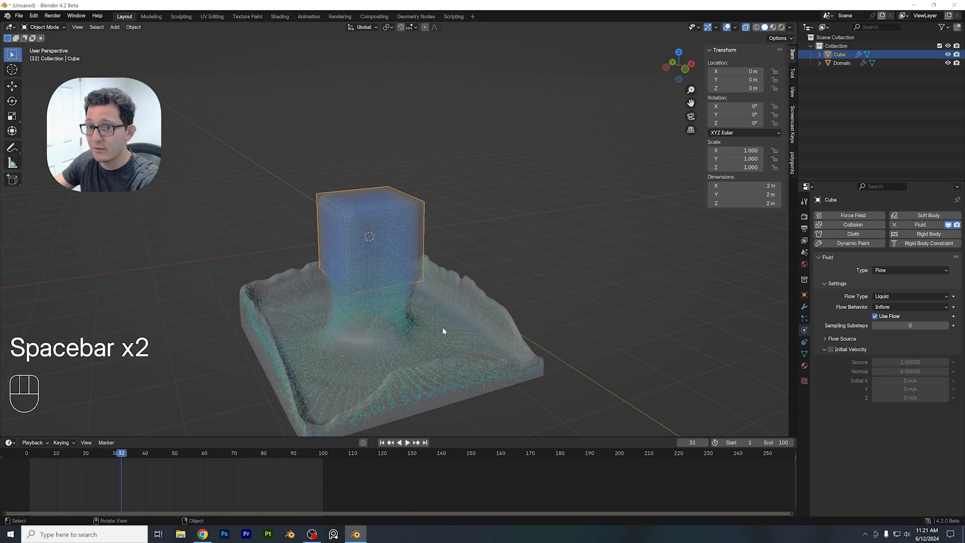
drag(90, 453, 30, 455)
key(space)
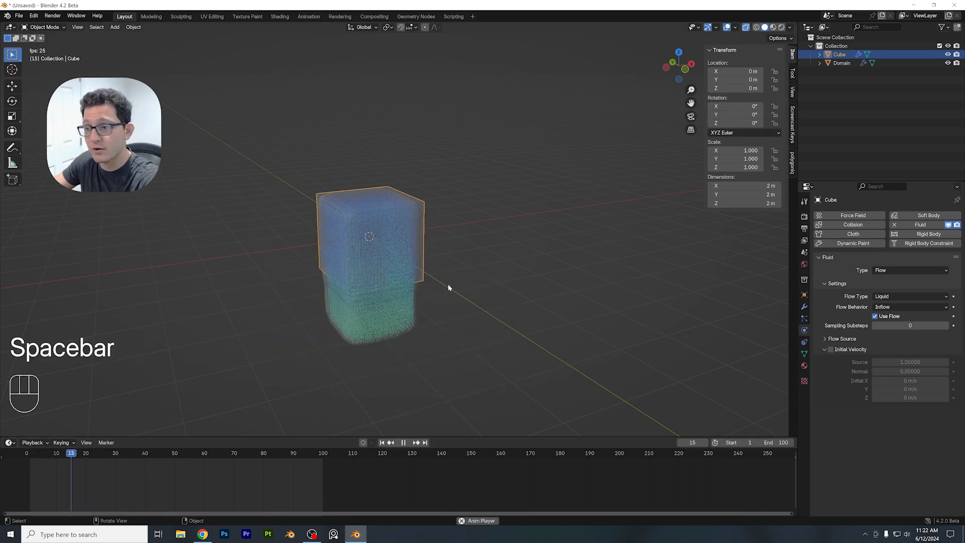
key(space)
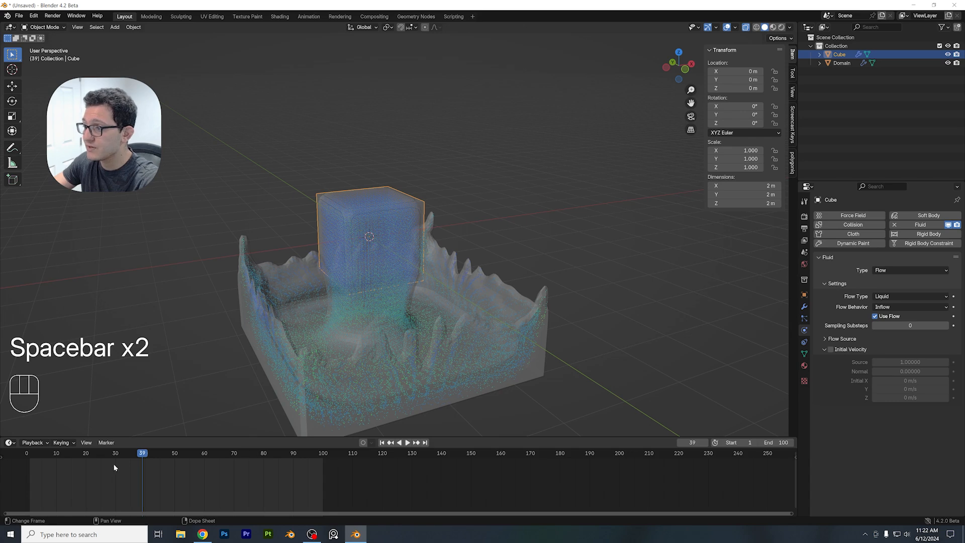
drag(72, 459, 29, 457)
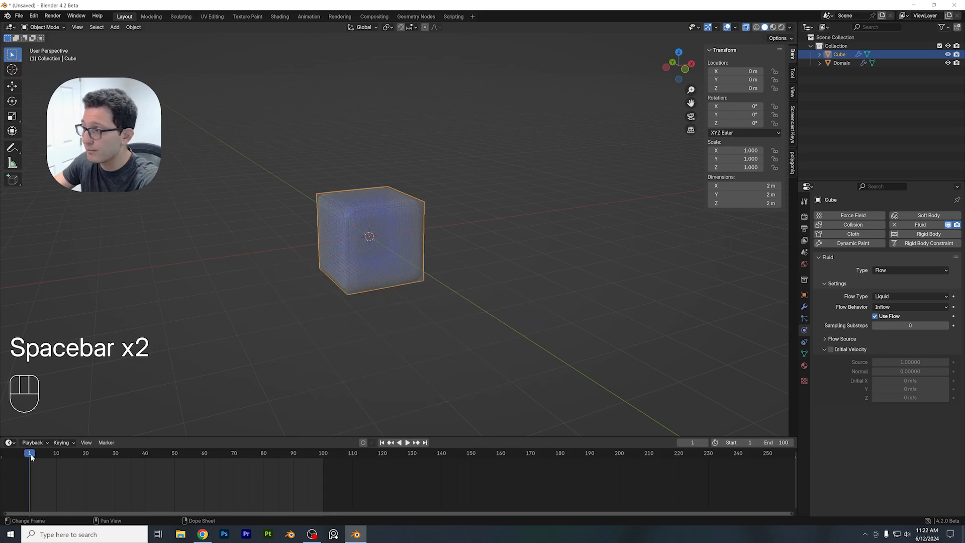
- Set the inner cube's flow behavior to Geometry and preview the simulation twice from frame 1
click(909, 306)
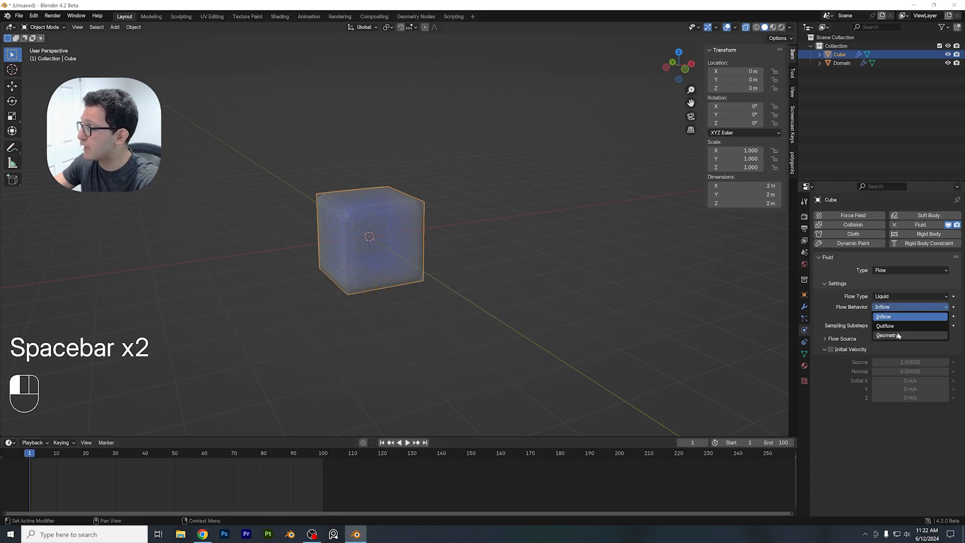
click(896, 332)
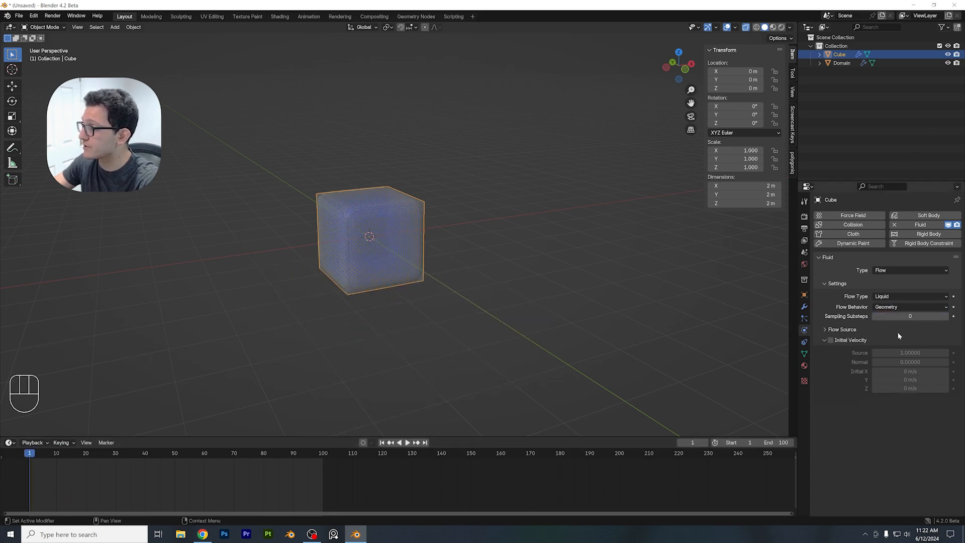
click(538, 275)
key(space)
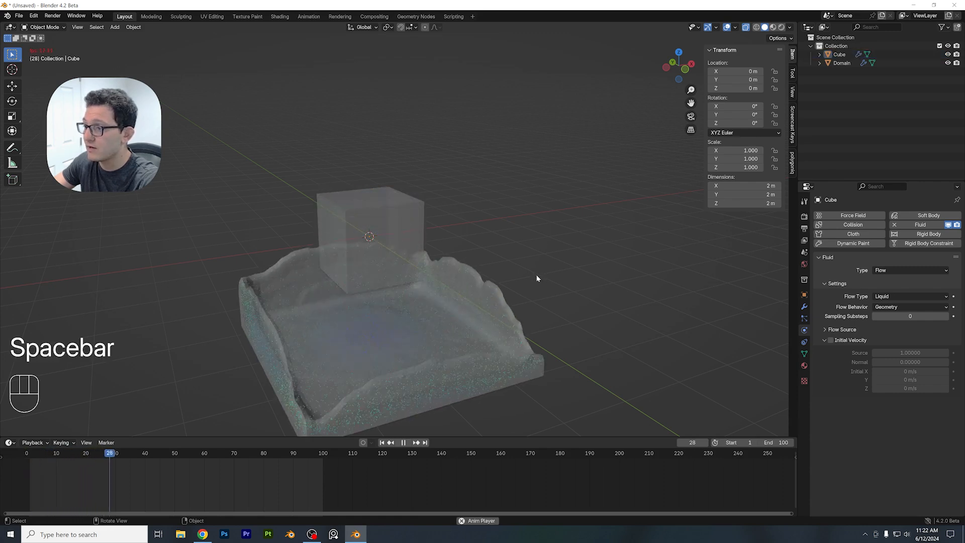
key(space)
click(86, 454)
drag(87, 456, 29, 456)
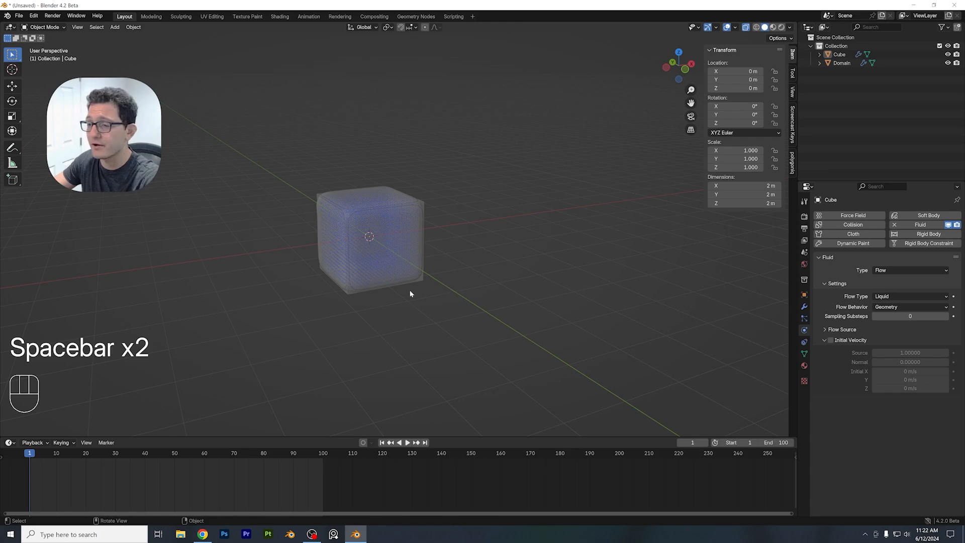
key(space)
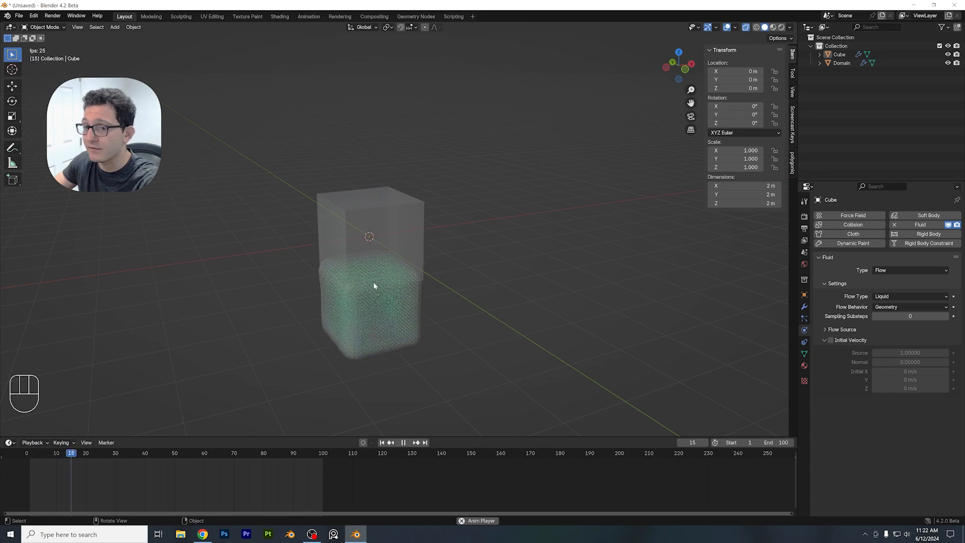
key(space)
- Select the Domain and set its cache type to All and the cache end frame to 100
click(394, 299)
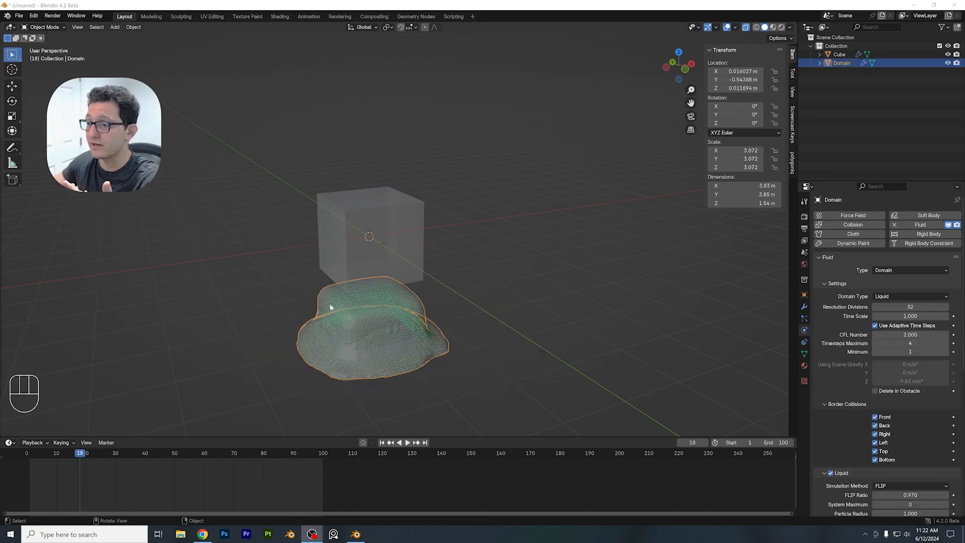
click(546, 326)
click(354, 324)
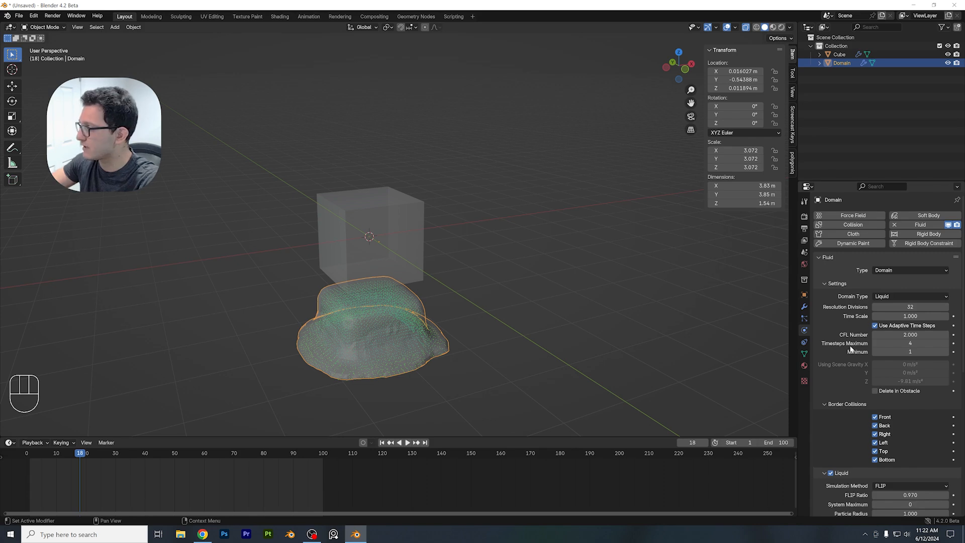
scroll(850, 348, down, 6)
scroll(876, 355, down, 7)
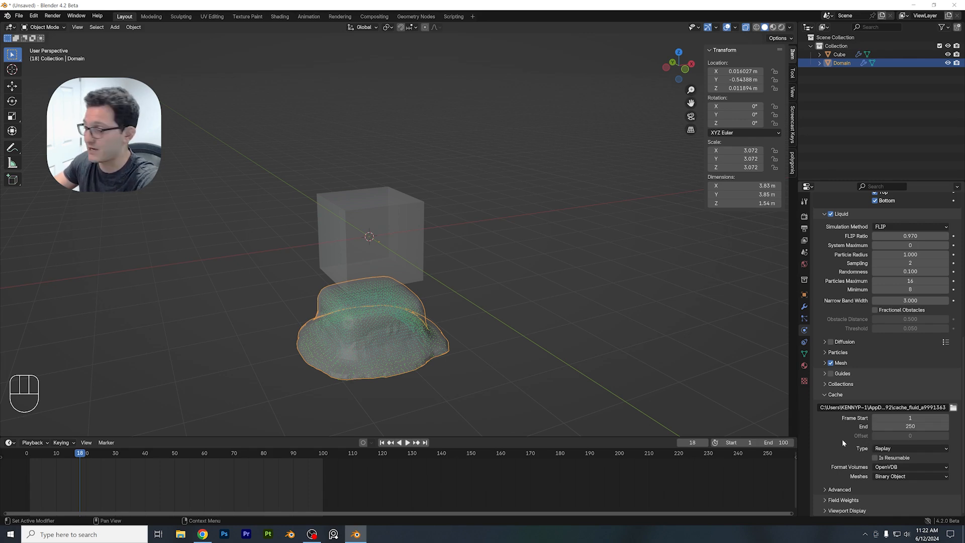
click(890, 448)
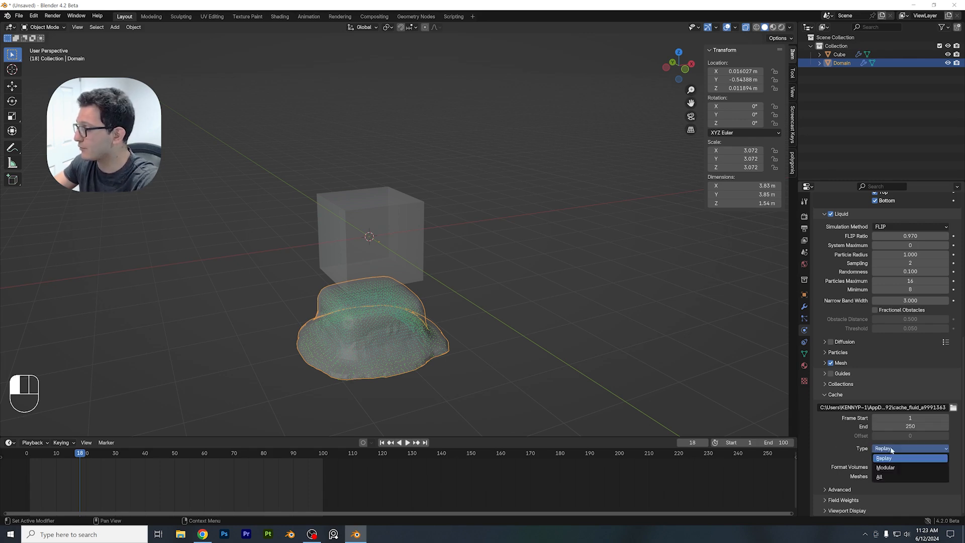
click(888, 477)
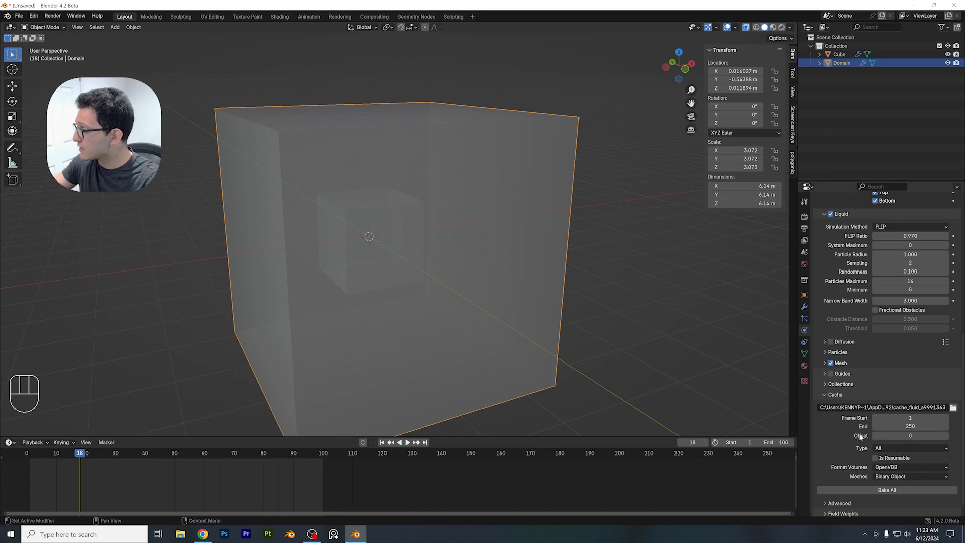
click(910, 426)
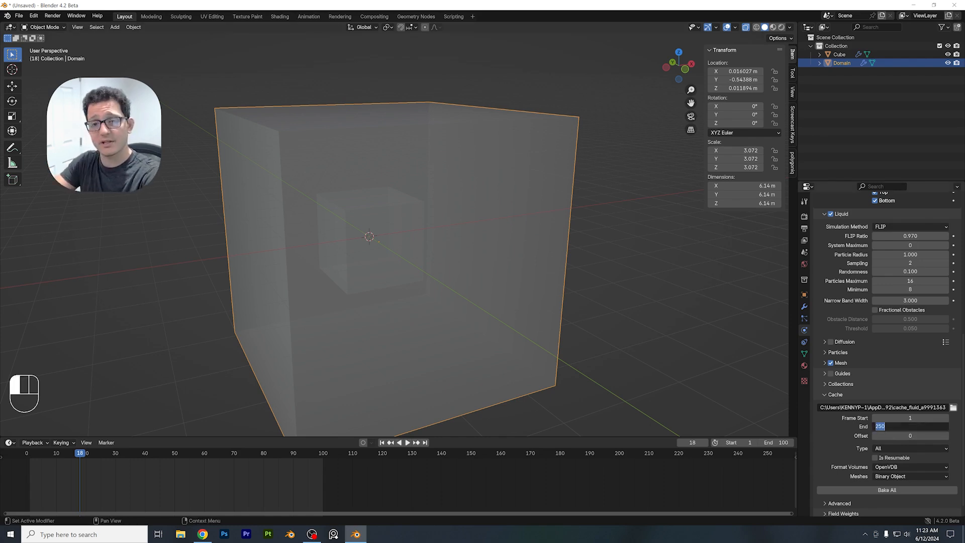
text(100)
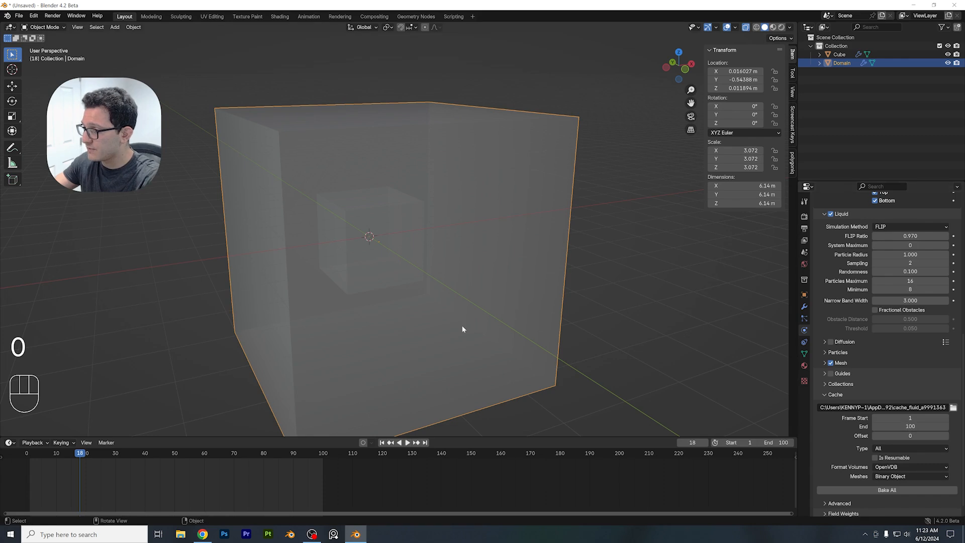
- Examine the small resolution cube at the Domain's lower front corner
scroll(462, 325, down, 2)
shift+middle_drag(438, 307, 436, 240)
scroll(437, 317, up, 1)
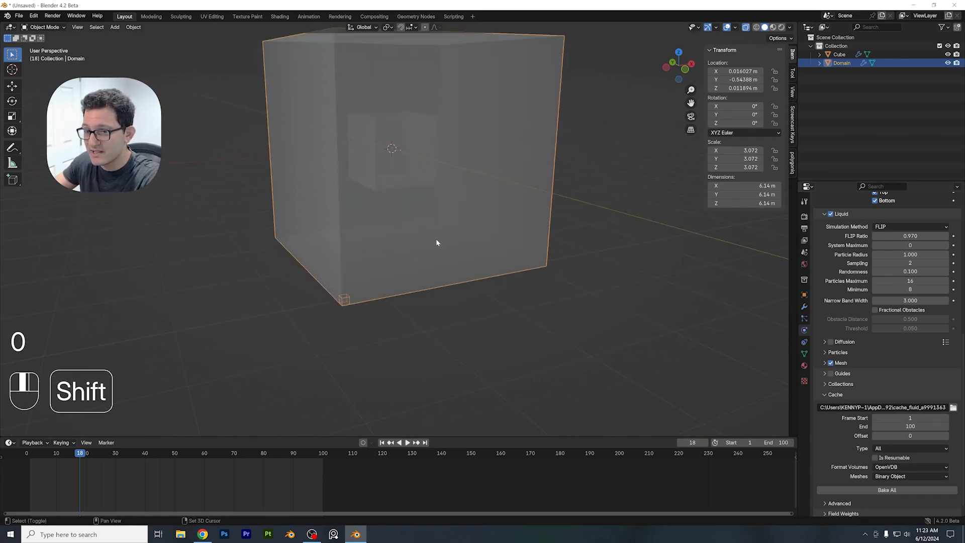
scroll(363, 324, up, 3)
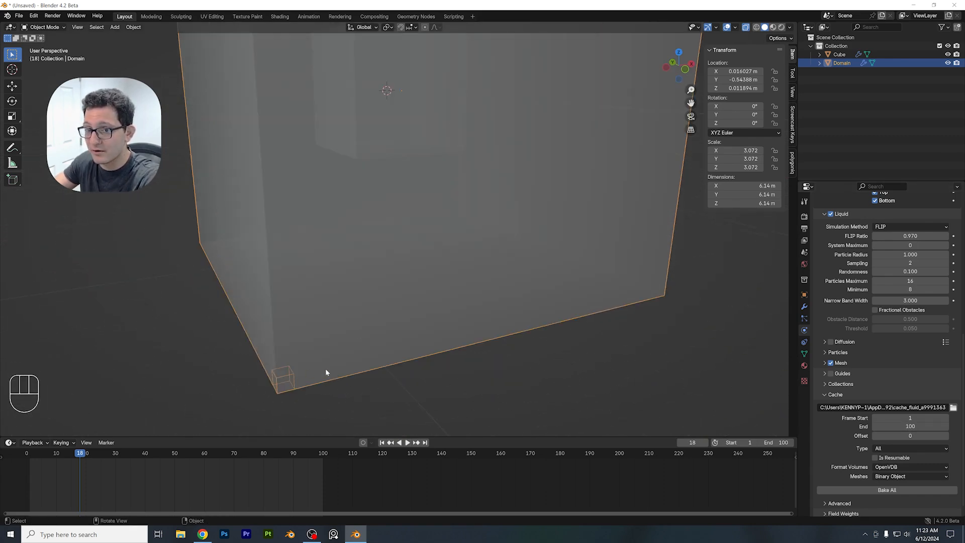
scroll(325, 372, down, 3)
shift+middle_drag(431, 274, 462, 319)
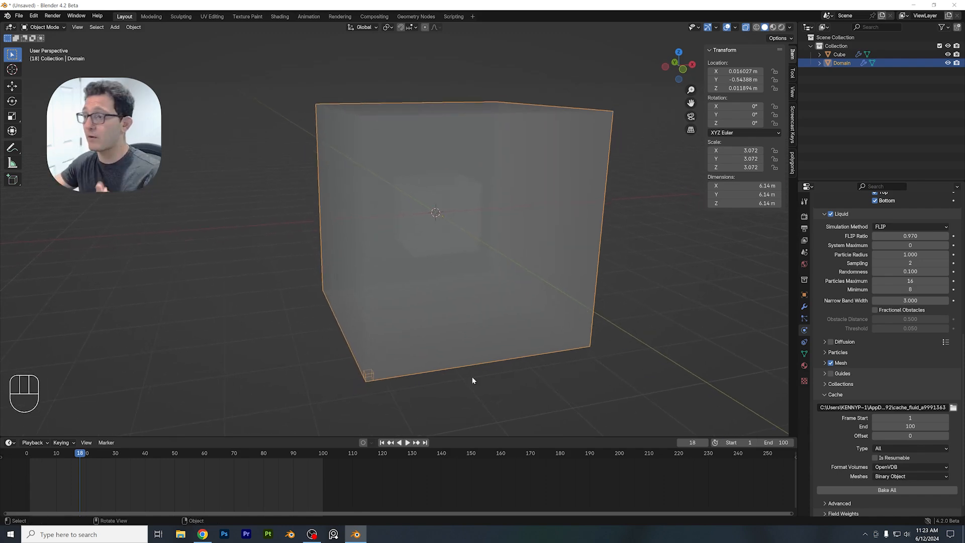
- Try Resolution Divisions of 24 and 43 on the Domain and compare the size of its corner cube
scroll(866, 374, up, 10)
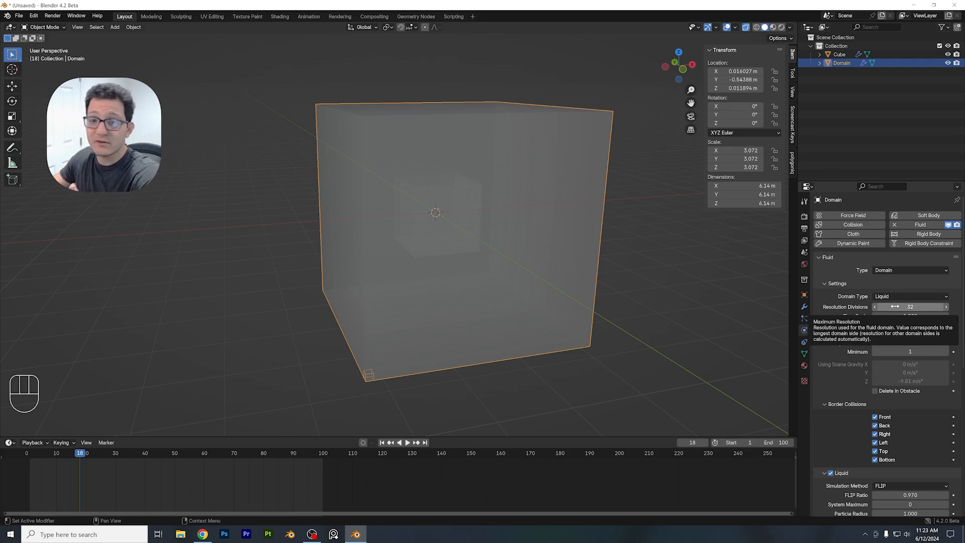
mouse_move(898, 304)
mouse_down()
mouse_move(919, 304)
mouse_move(882, 304)
mouse_up()
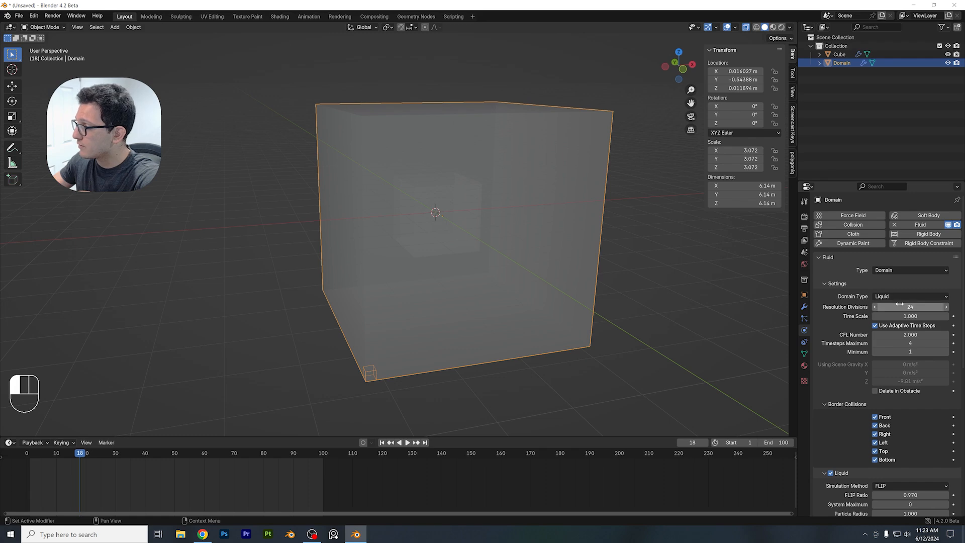
drag(899, 308, 938, 307)
scroll(546, 347, up, 2)
shift+middle_drag(548, 345, 541, 227)
scroll(487, 268, up, 1)
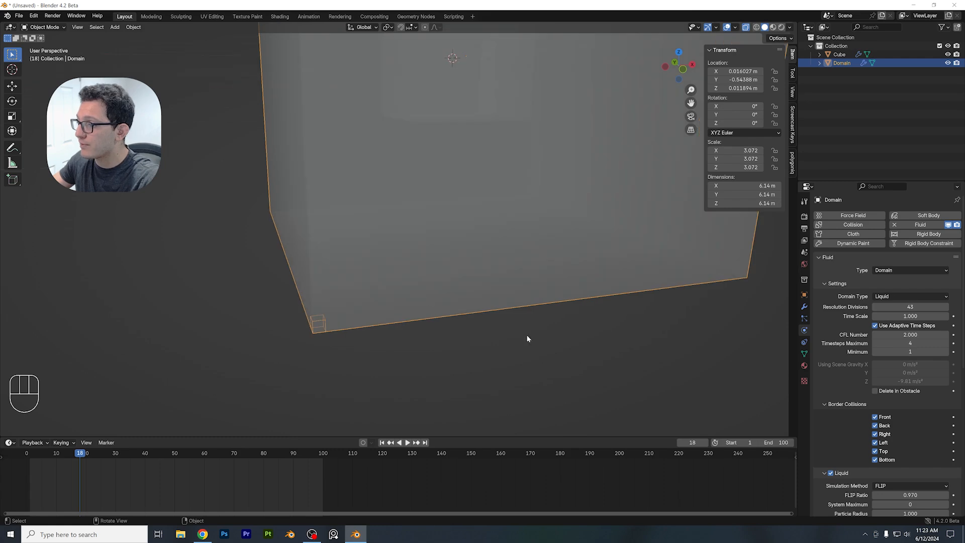
- Set the Domain's Resolution Divisions to 50
click(910, 307)
text(50)
key(Return)
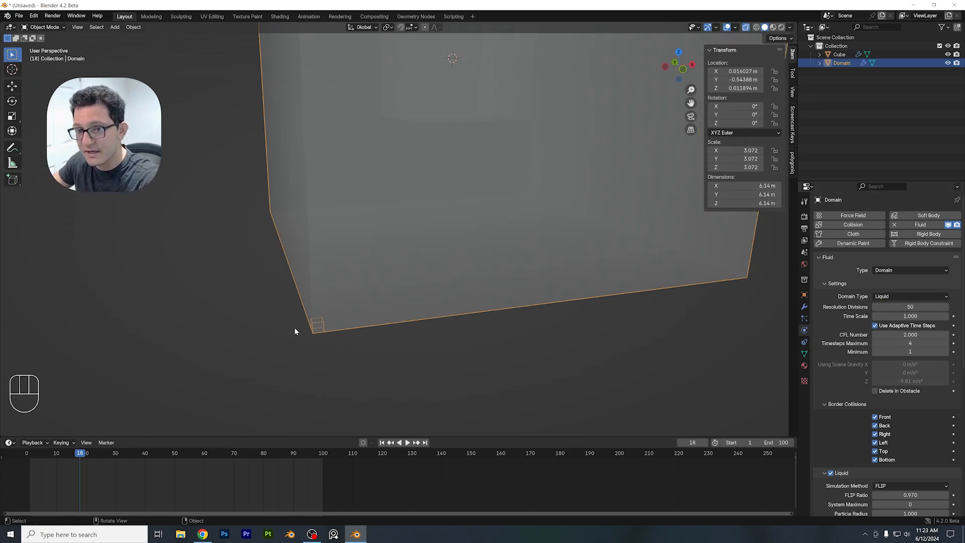
- Collapse the Domain's Liquid and Border Collisions settings and bake the entire fluid simulation
scroll(312, 333, down, 6)
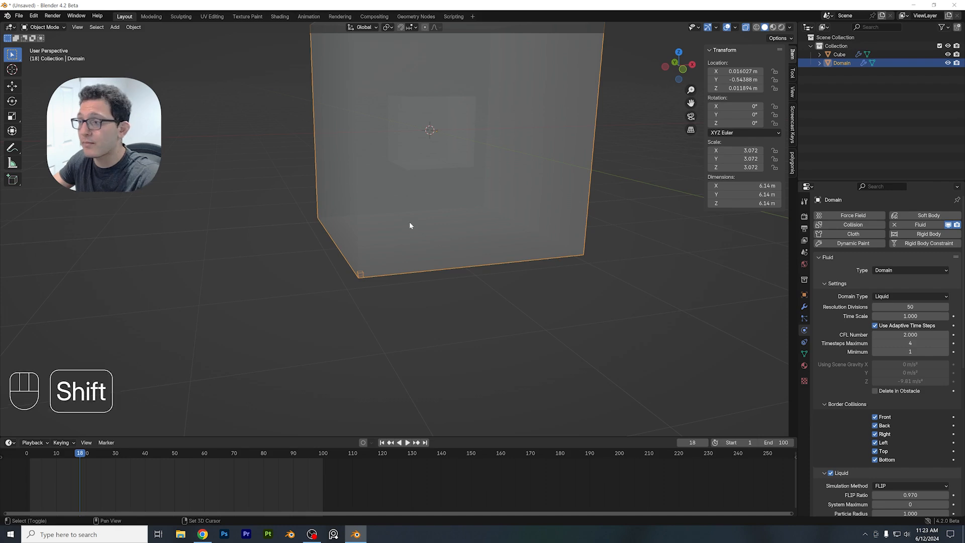
shift+middle_drag(409, 221, 448, 304)
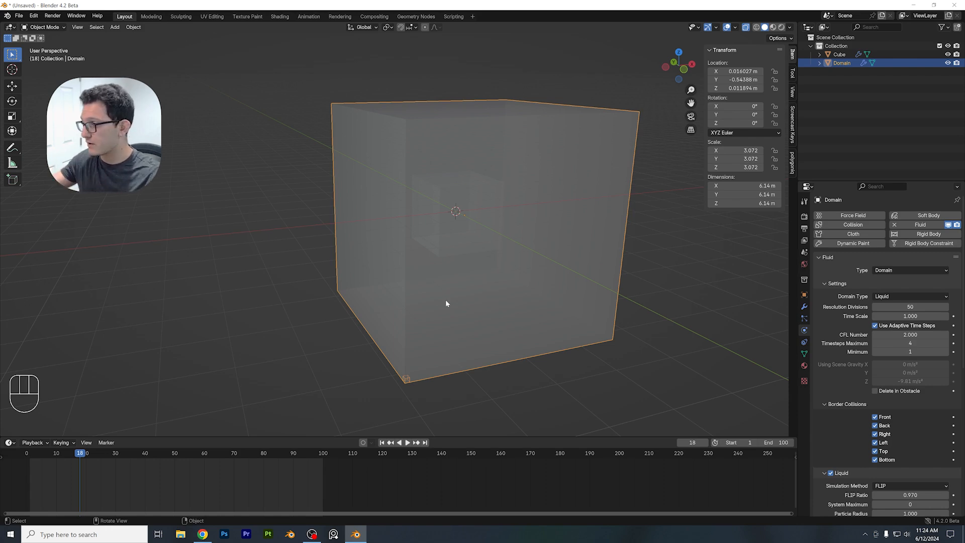
scroll(849, 382, down, 5)
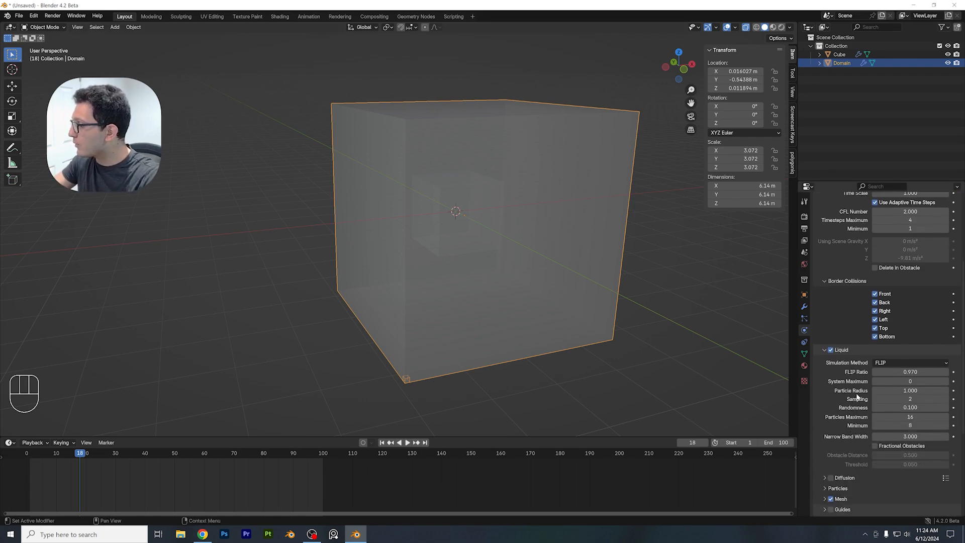
click(837, 353)
click(851, 283)
scroll(914, 332, up, 2)
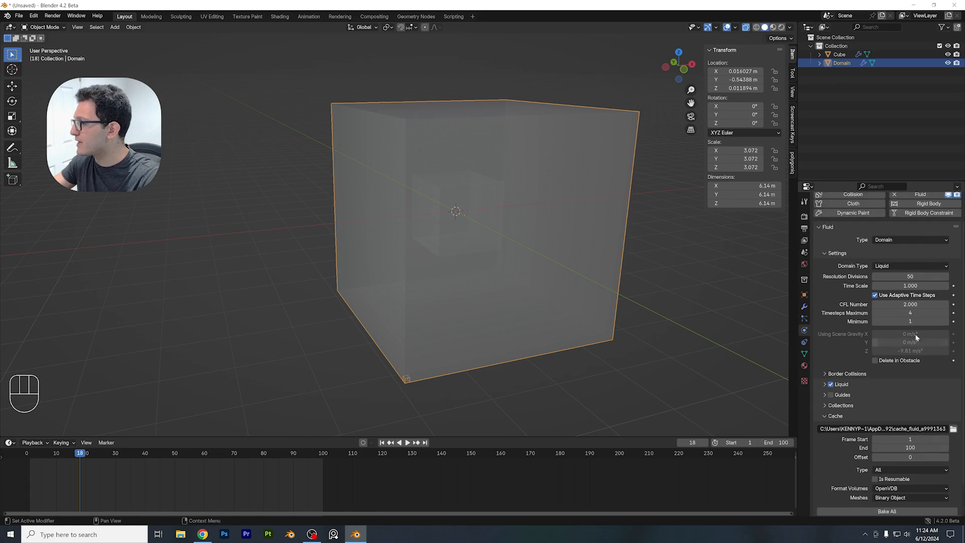
scroll(857, 399, down, 1)
scroll(860, 387, down, 1)
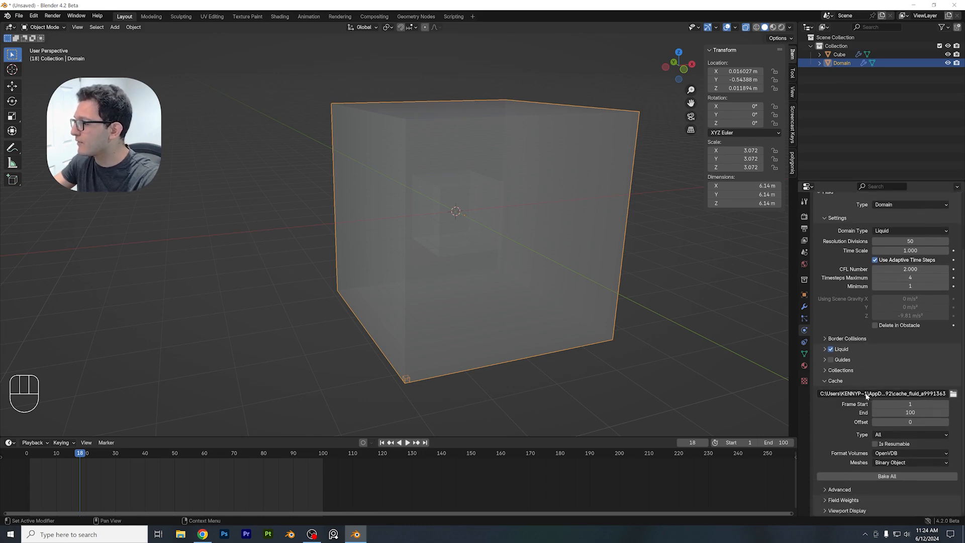
click(867, 476)
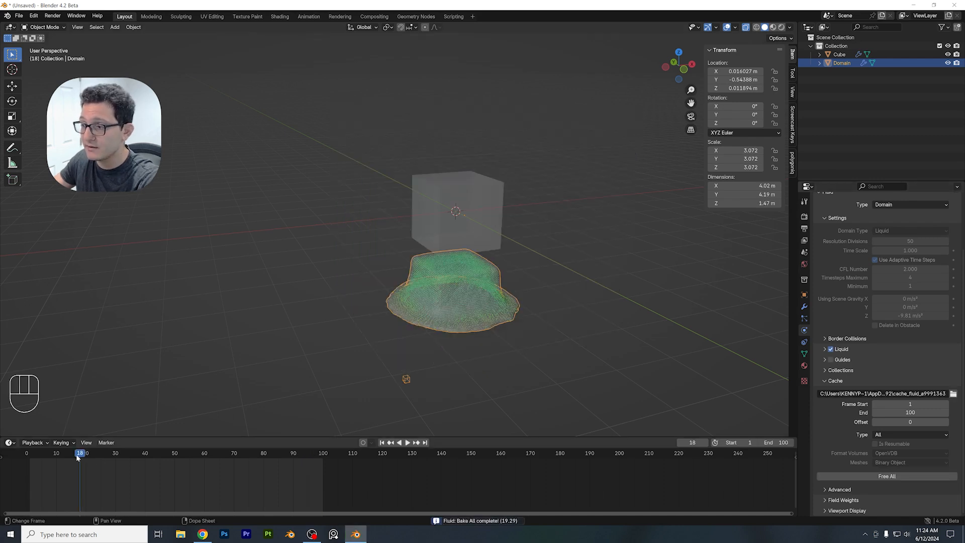
- Play the baked liquid simulation from frame 1 and pause it around frame 44
drag(76, 454, 51, 455)
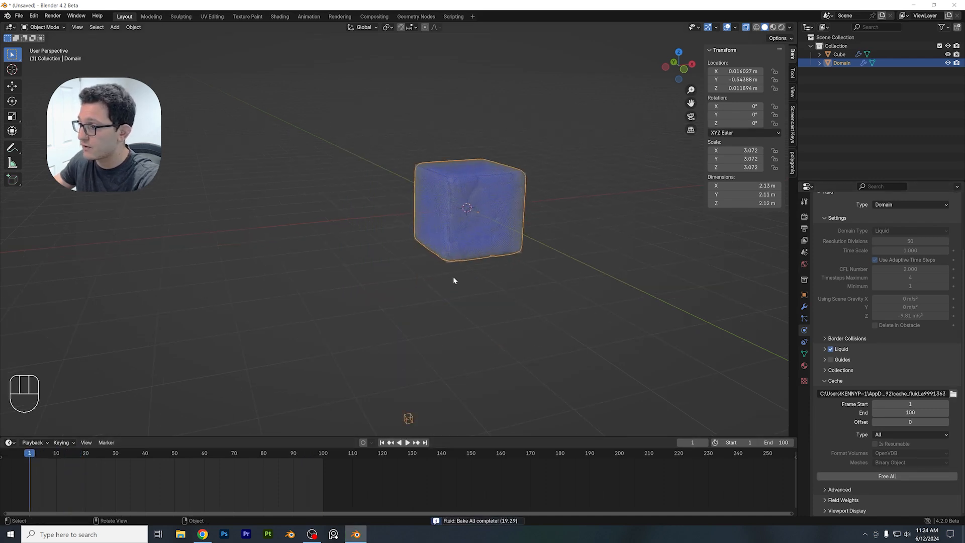
key(space)
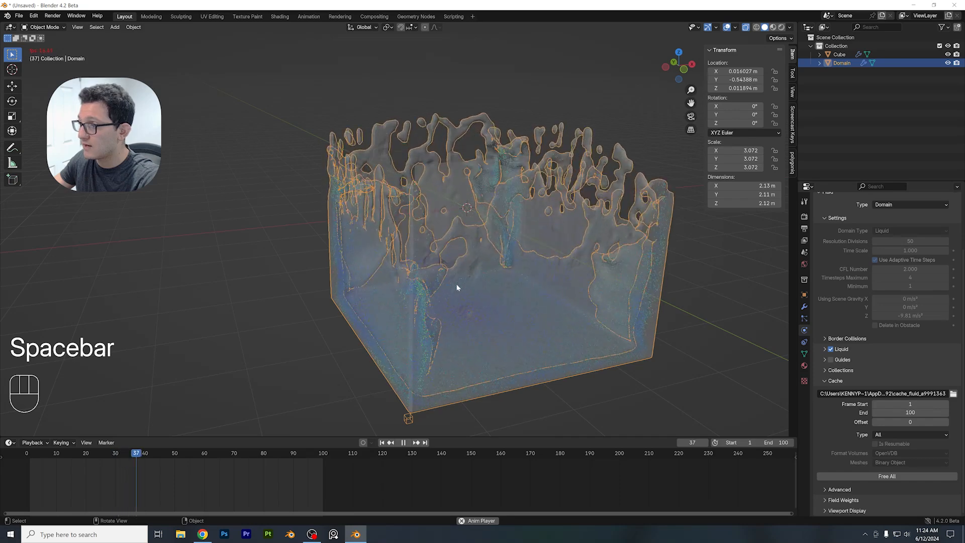
key(space)
middle_drag(519, 247, 506, 250)
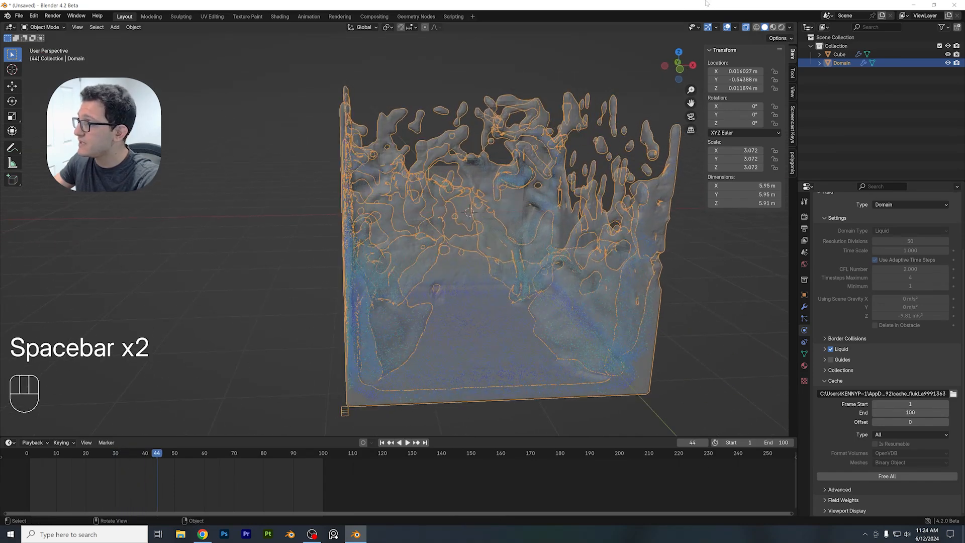
- Turn off X-ray display in the viewport and continue playing the simulation to about frame 91
click(745, 27)
middle_drag(499, 147, 464, 172)
key(space)
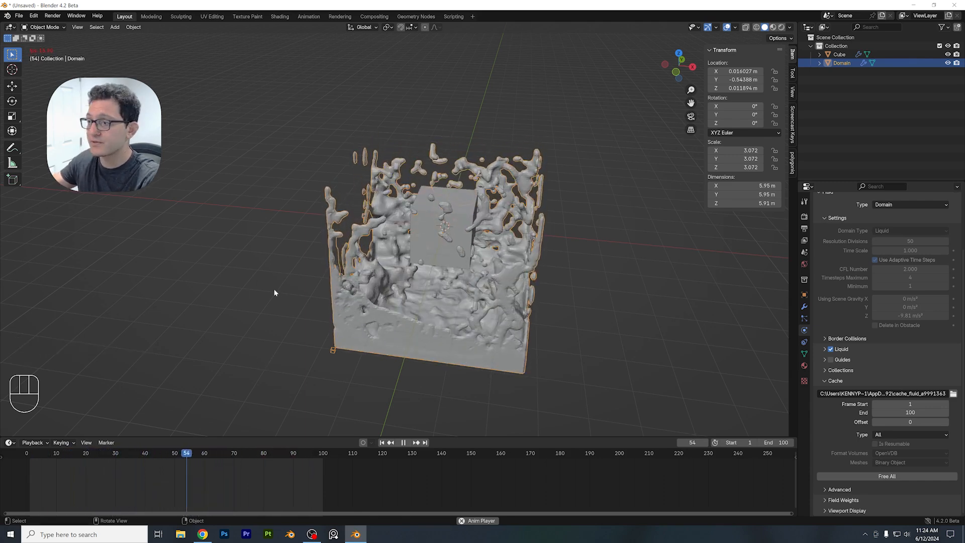
key(space)
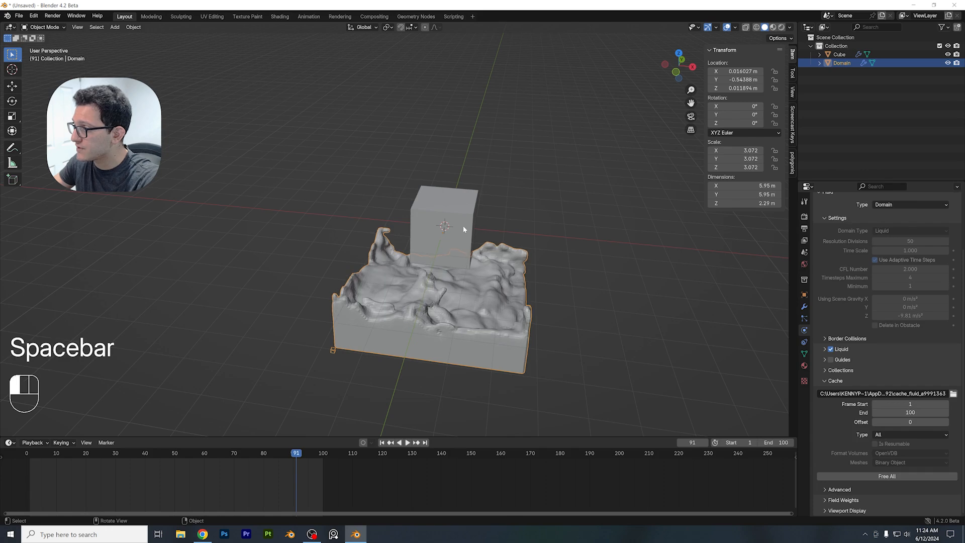
- Hide the source Cube in the viewport and replay the liquid simulation from frame 1
click(478, 206)
click(948, 54)
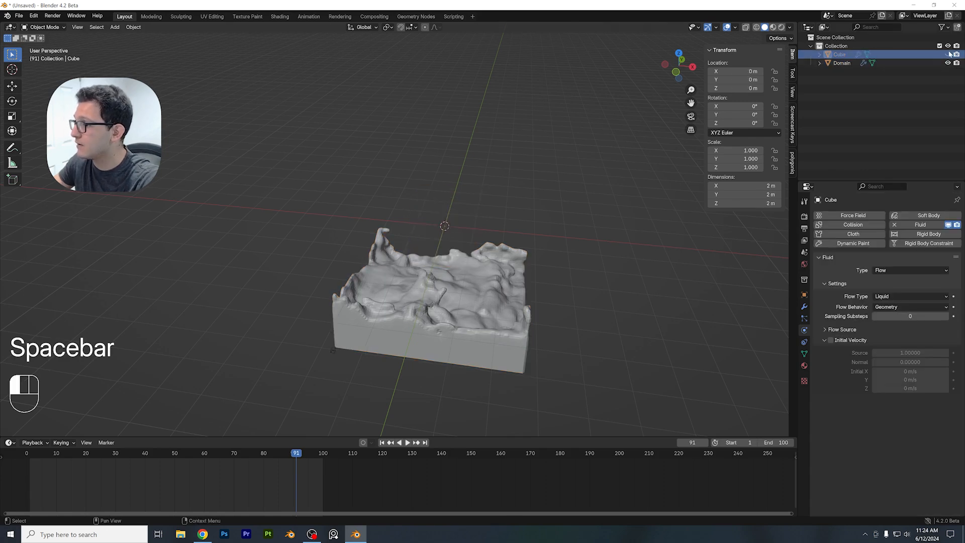
drag(38, 453, 29, 453)
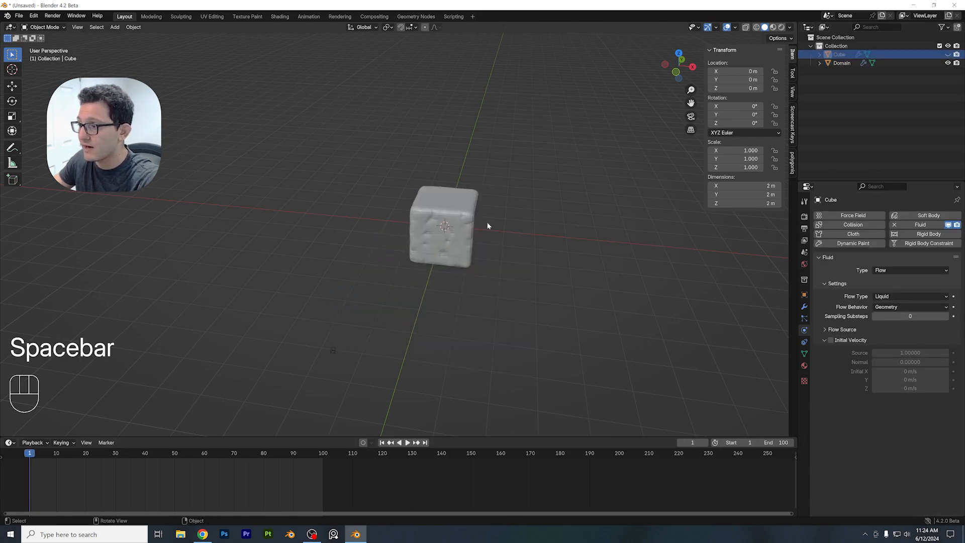
middle_drag(486, 225, 458, 226)
key(space)
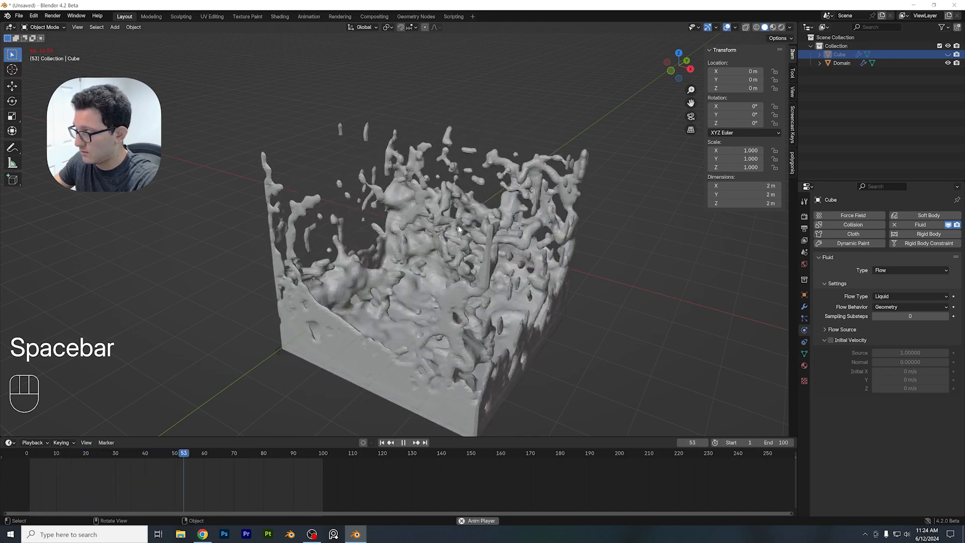
key(space)
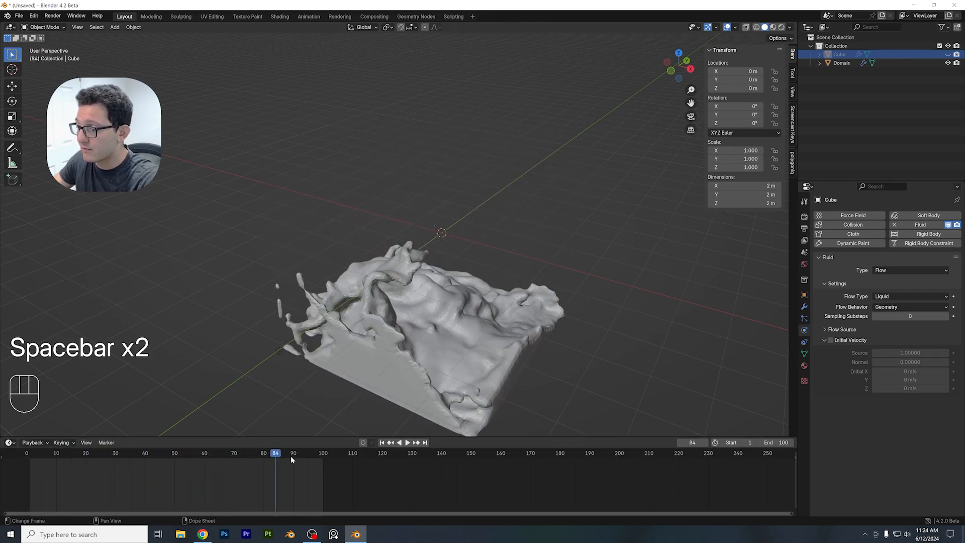
- Go back to frame 33 and examine the splashing liquid mesh up close
drag(290, 456, 124, 446)
middle_drag(412, 321, 505, 283)
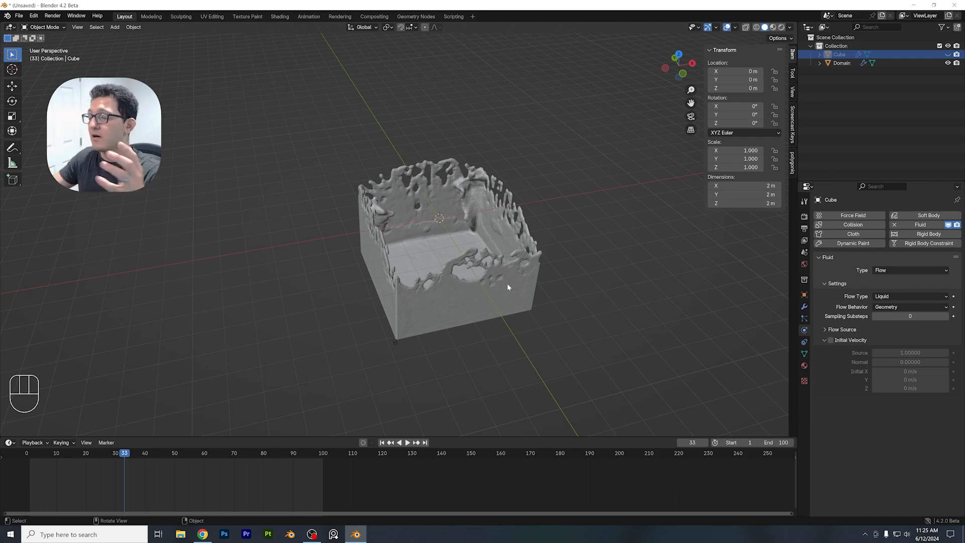
scroll(481, 297, up, 2)
middle_drag(481, 297, 500, 288)
shift+middle_drag(501, 289, 462, 271)
scroll(442, 291, up, 1)
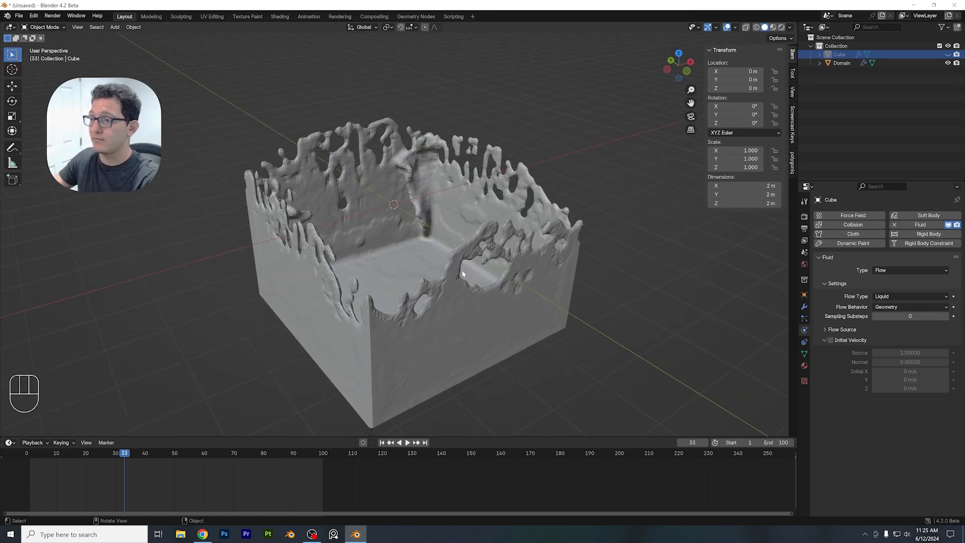
- Select the Domain's liquid mesh and move the timeline back to frame 14
scroll(462, 270, down, 1)
click(447, 279)
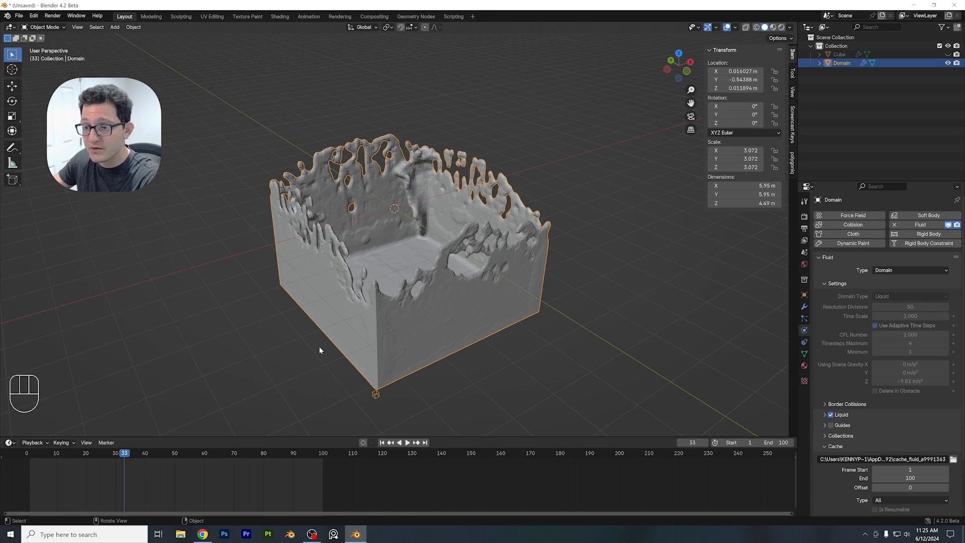
drag(131, 455, 68, 470)
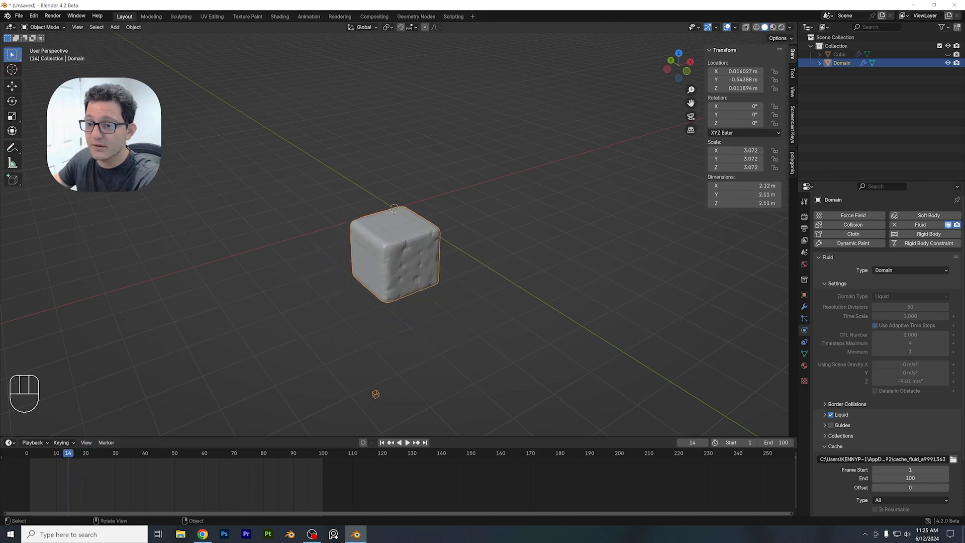